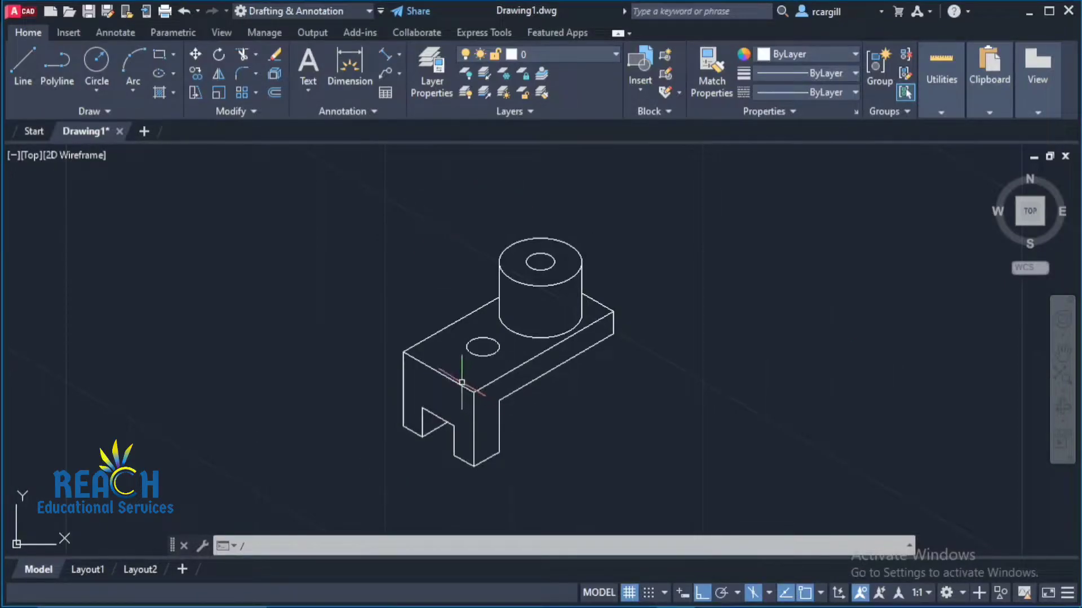
- Start the Dimension command and turn on the Endpoint object snap
{"action": "scroll", "coordinate": [462, 382], "scroll_direction": "up", "scroll_amount": 2}
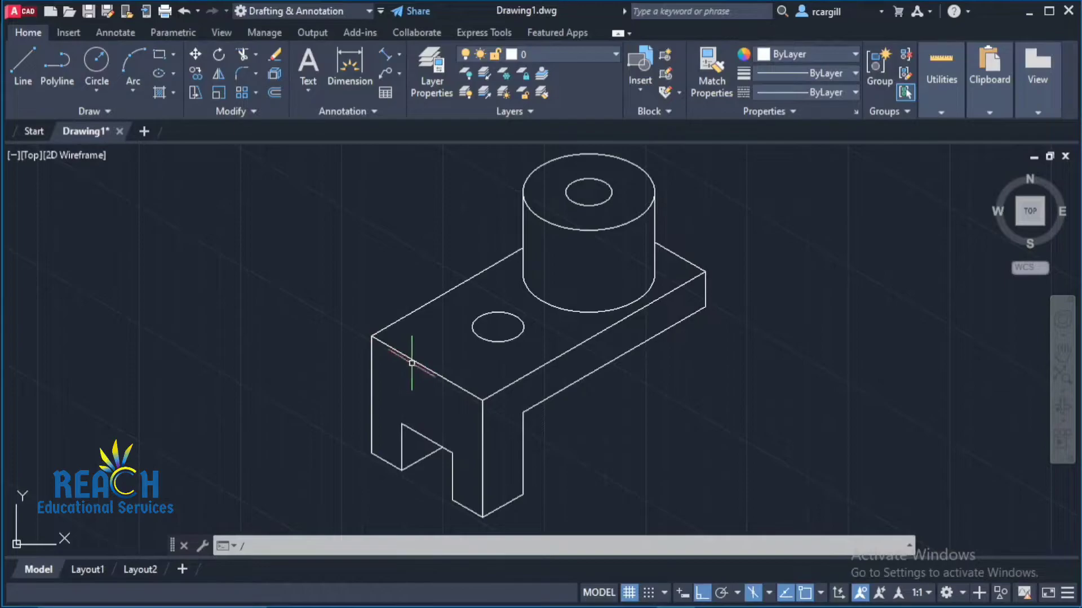
{"action": "type", "text": "dim"}
{"action": "key", "text": "Return"}
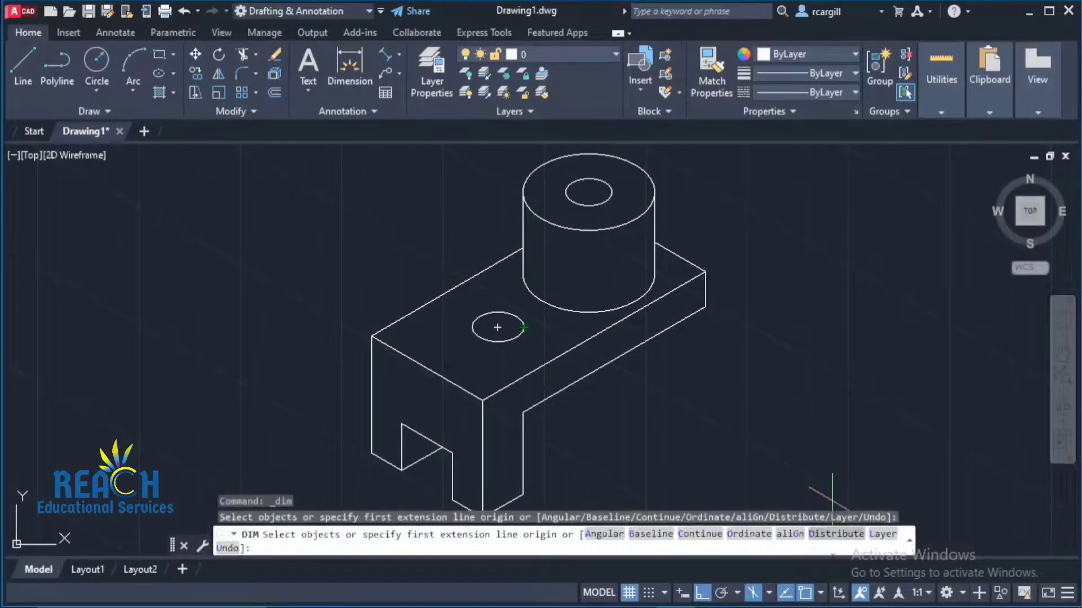
{"action": "left_click", "coordinate": [822, 594]}
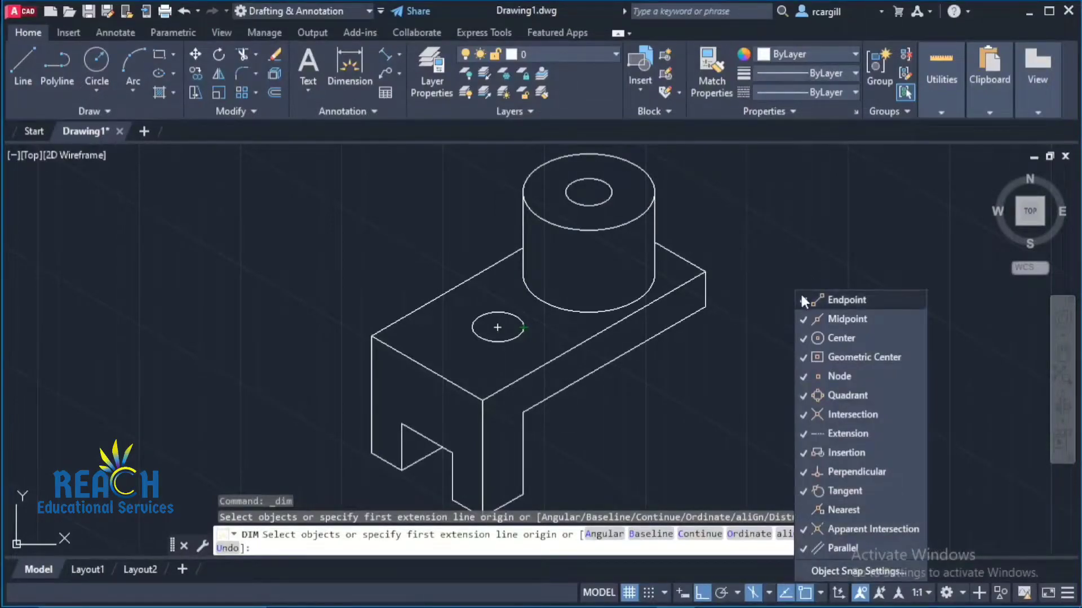
{"action": "left_click", "coordinate": [833, 299]}
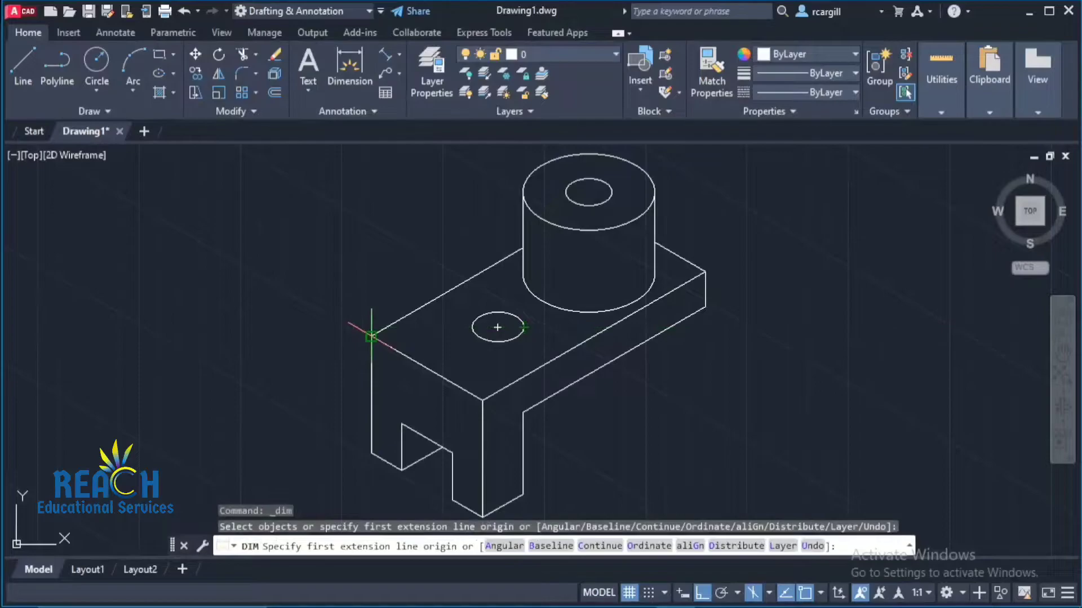
- Try dimensioning the block's front top edge between its two corners, and turn Ortho mode off to align the dimension line with the edge
{"action": "left_click", "coordinate": [370, 336]}
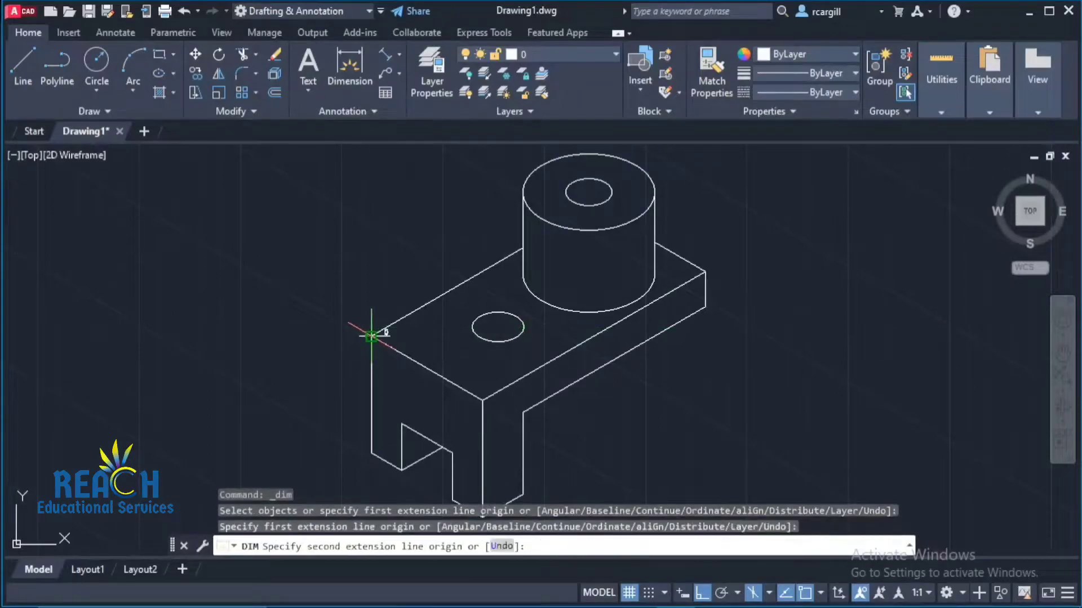
{"action": "left_click", "coordinate": [483, 400]}
{"action": "scroll", "coordinate": [443, 378], "scroll_direction": "up", "scroll_amount": 4}
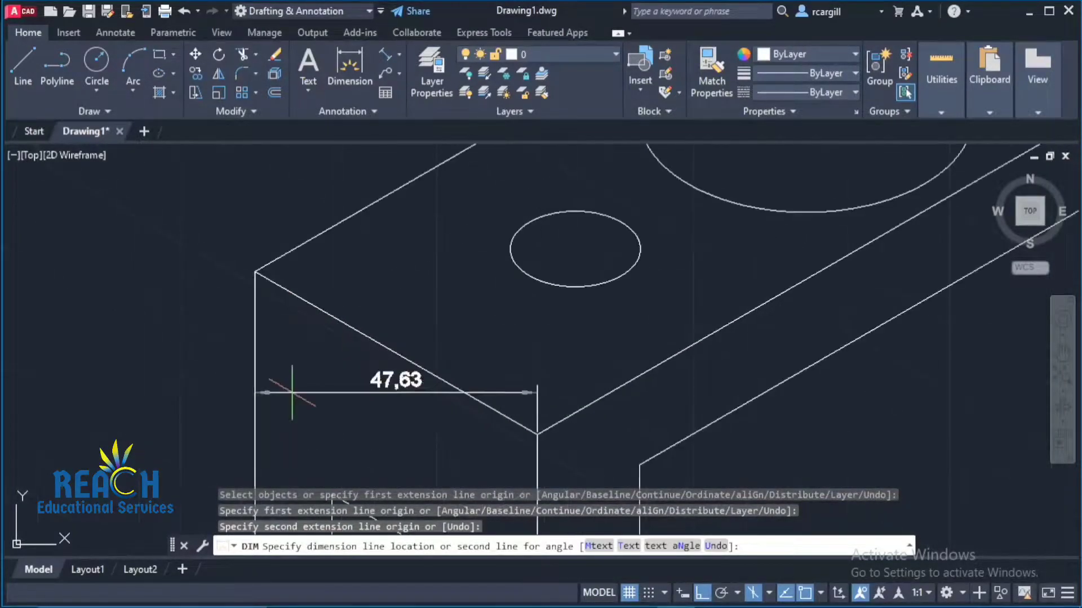
{"action": "scroll", "coordinate": [375, 220], "scroll_direction": "down", "scroll_amount": 8}
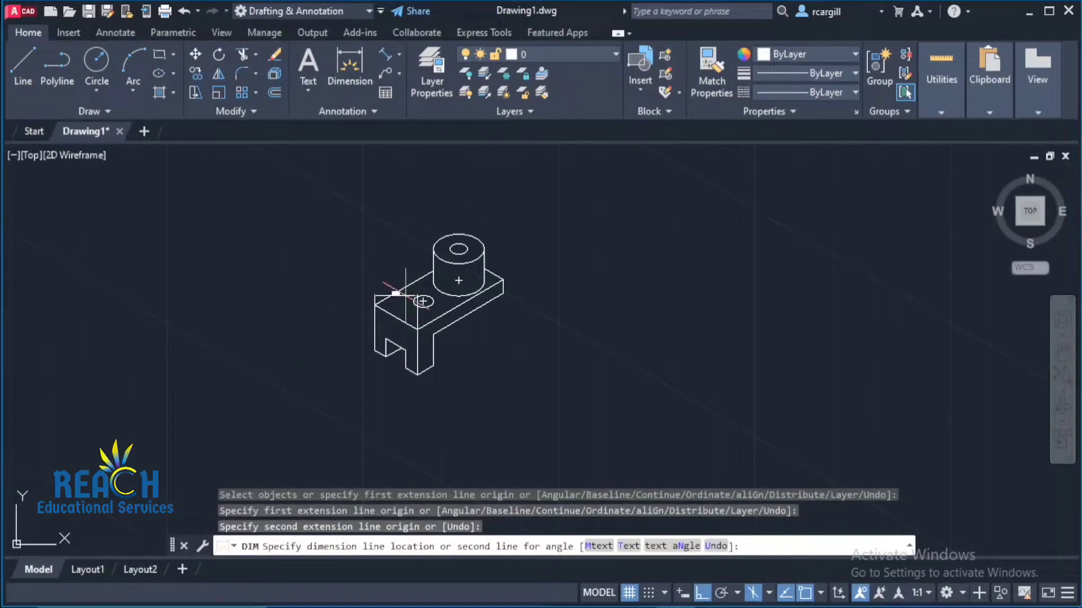
{"action": "scroll", "coordinate": [394, 285], "scroll_direction": "up", "scroll_amount": 4}
{"action": "scroll", "coordinate": [375, 254], "scroll_direction": "down", "scroll_amount": 3}
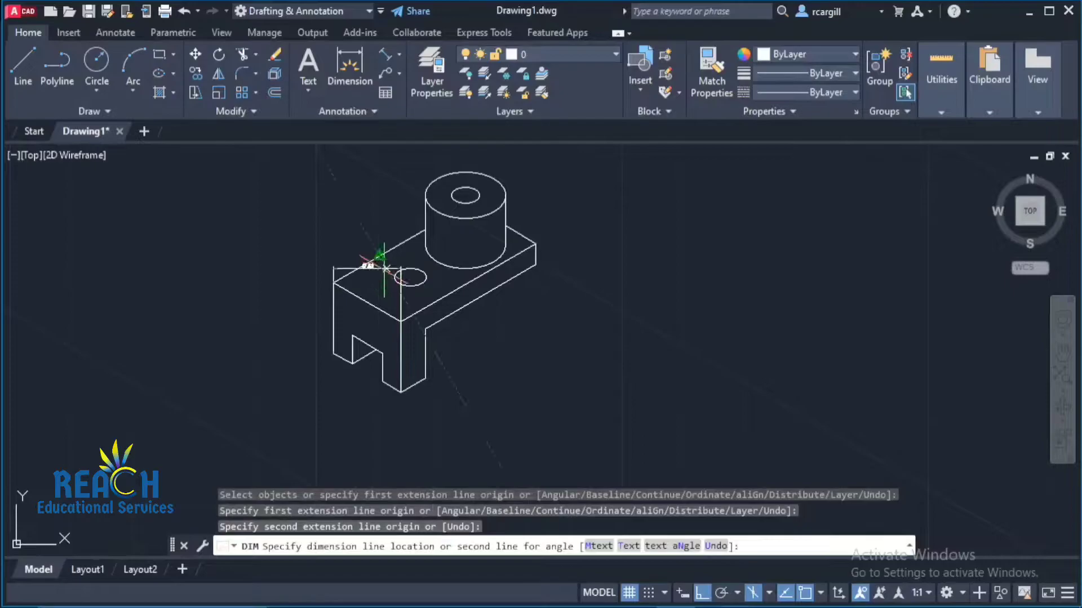
{"action": "scroll", "coordinate": [374, 258], "scroll_direction": "up", "scroll_amount": 5}
{"action": "scroll", "coordinate": [372, 259], "scroll_direction": "down", "scroll_amount": 3}
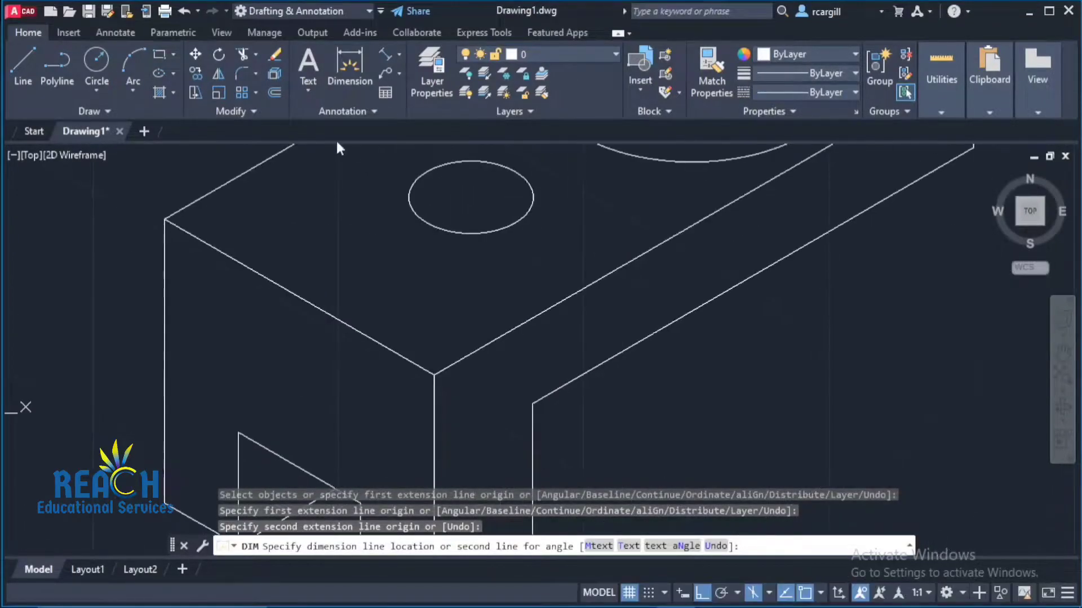
{"action": "middle_click_drag", "start_coordinate": [524, 232], "coordinate": [277, 209]}
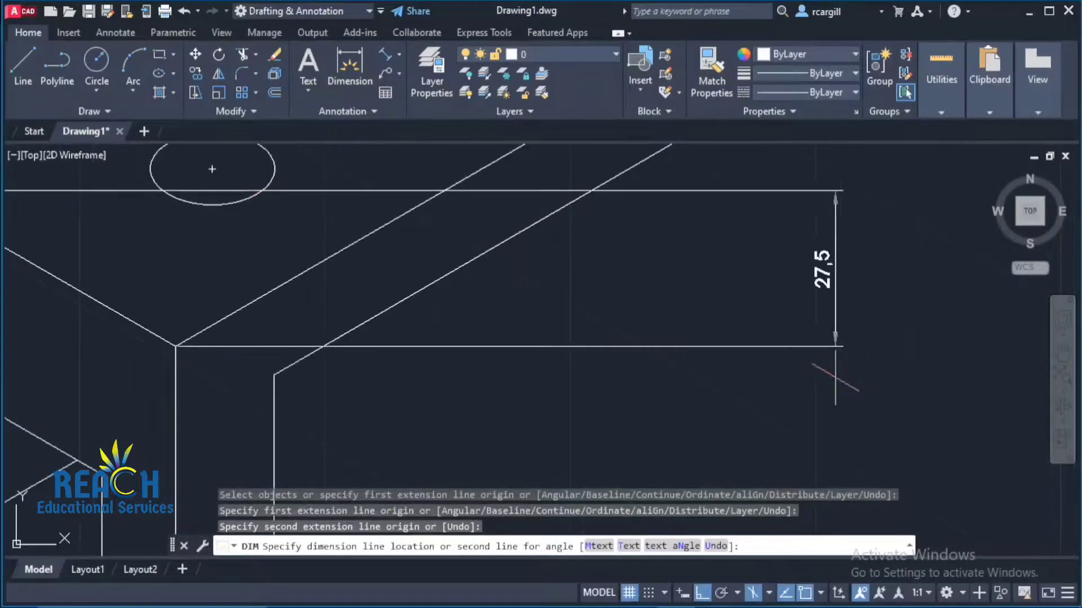
{"action": "left_click", "coordinate": [701, 595]}
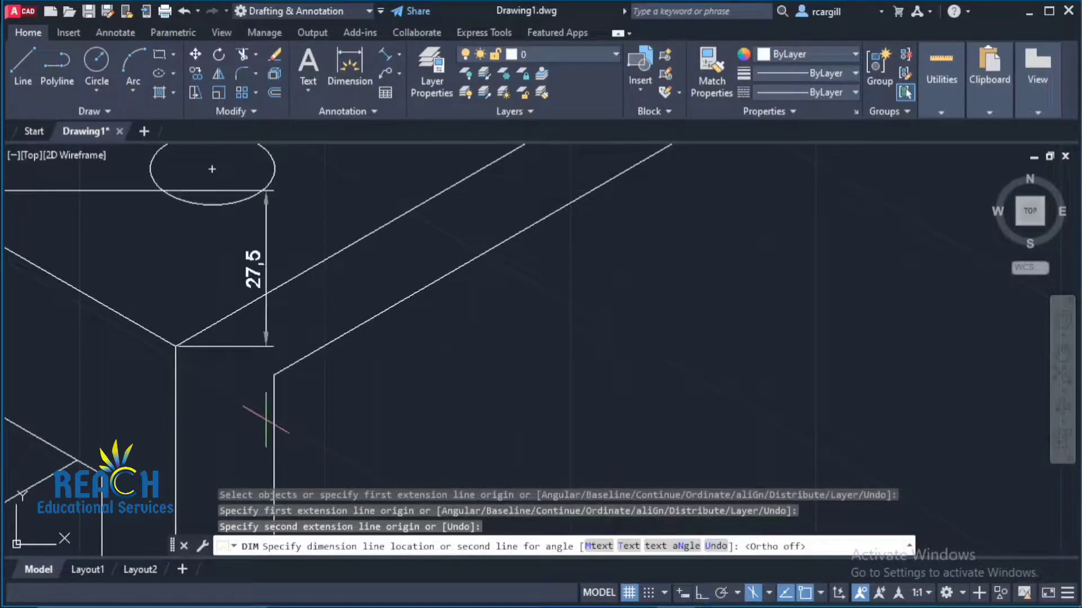
{"action": "scroll", "coordinate": [254, 398], "scroll_direction": "down", "scroll_amount": 2}
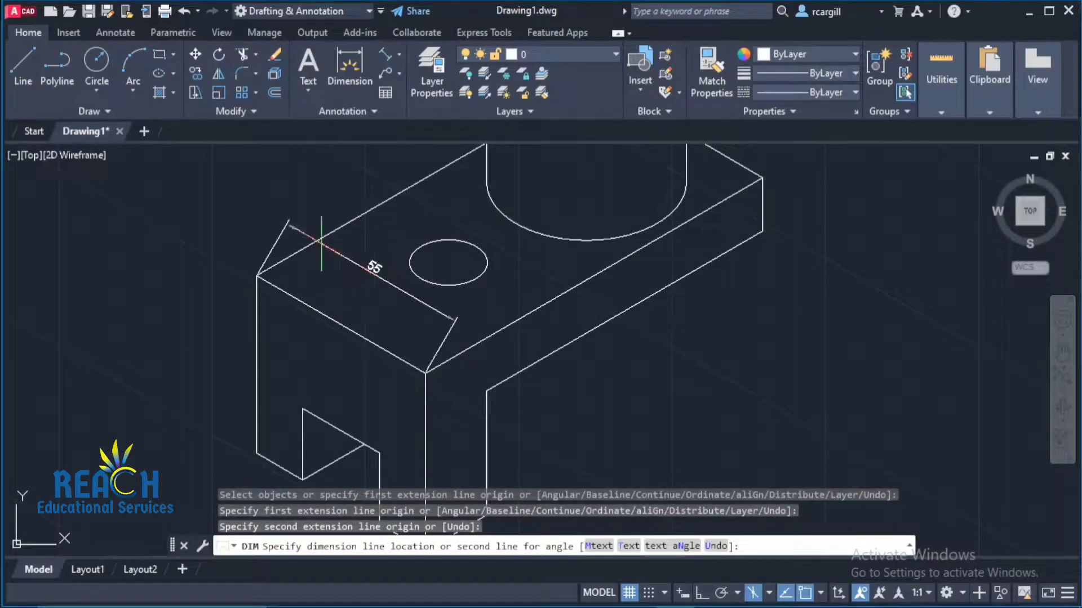
- Dimension the block's front top edge between its two corners, placing the aligned dimension line below the edge across the front face
{"action": "left_click", "coordinate": [399, 54]}
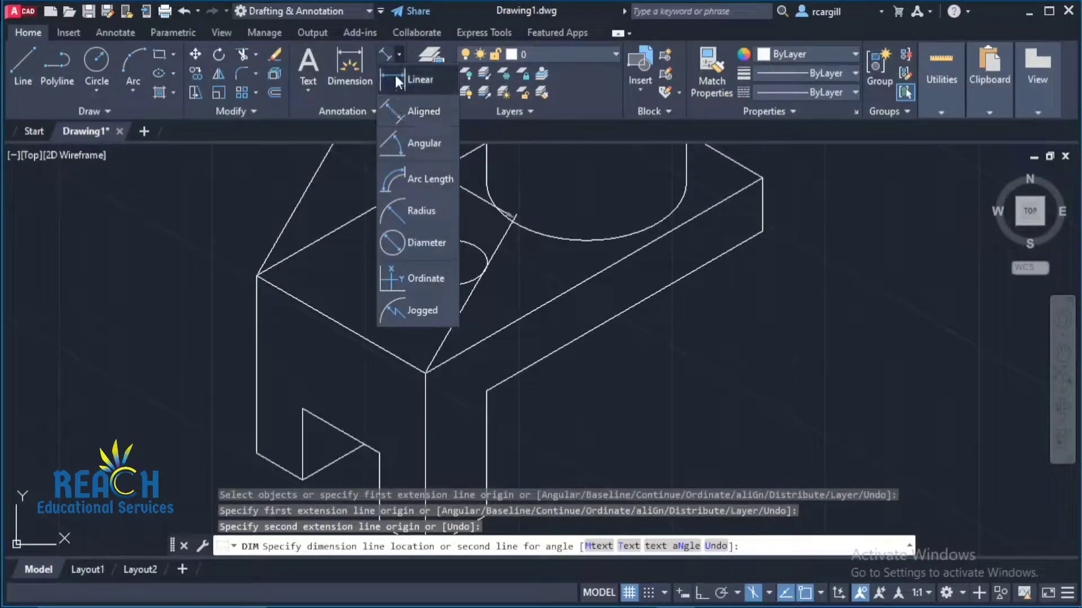
{"action": "left_click", "coordinate": [394, 77]}
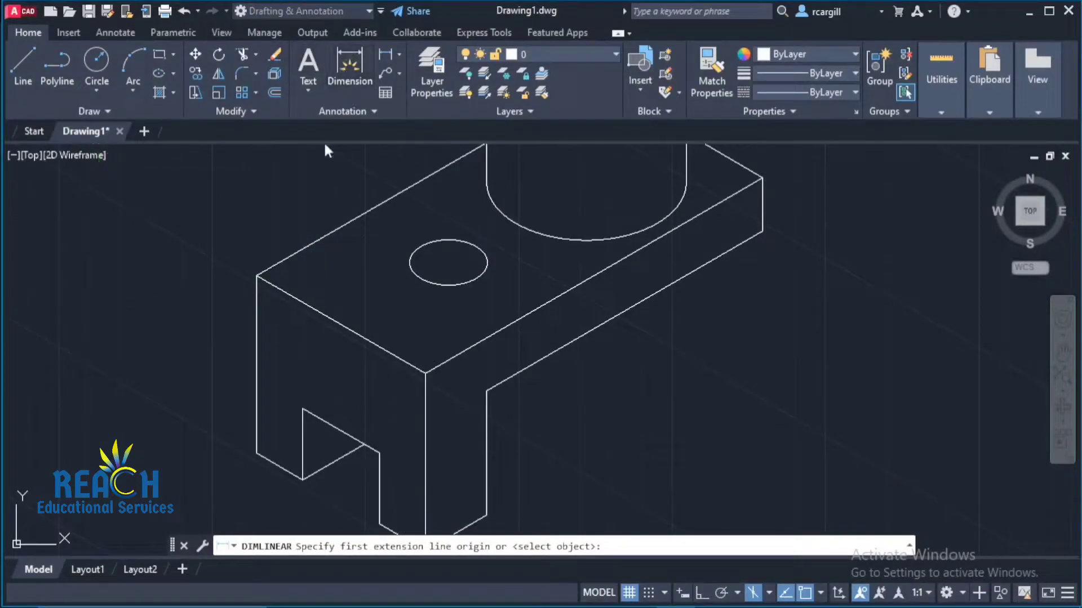
{"action": "left_click", "coordinate": [345, 68]}
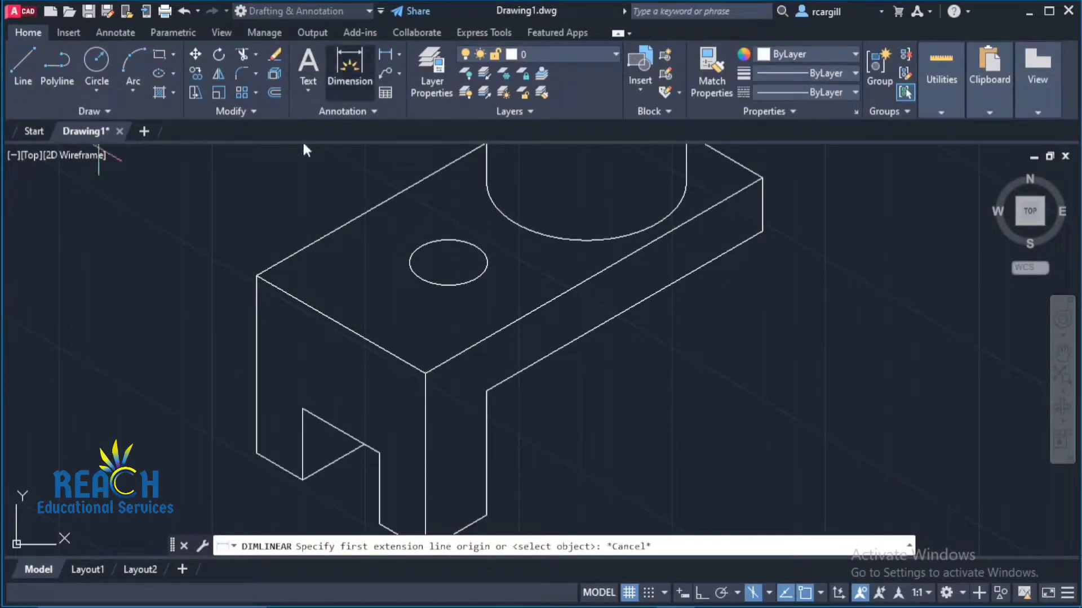
{"action": "left_click", "coordinate": [257, 276]}
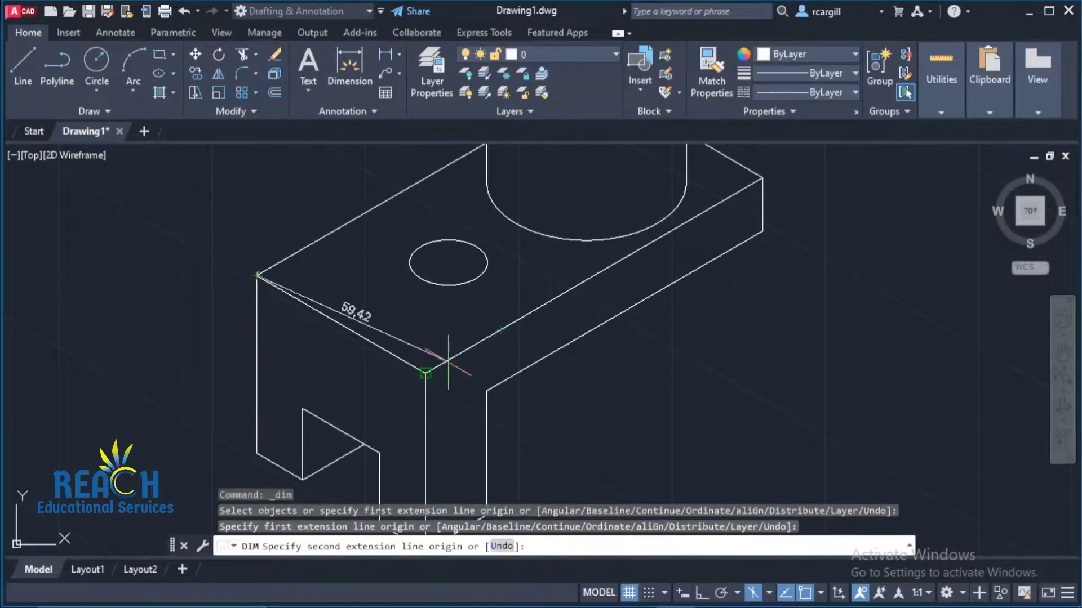
{"action": "left_click", "coordinate": [425, 375]}
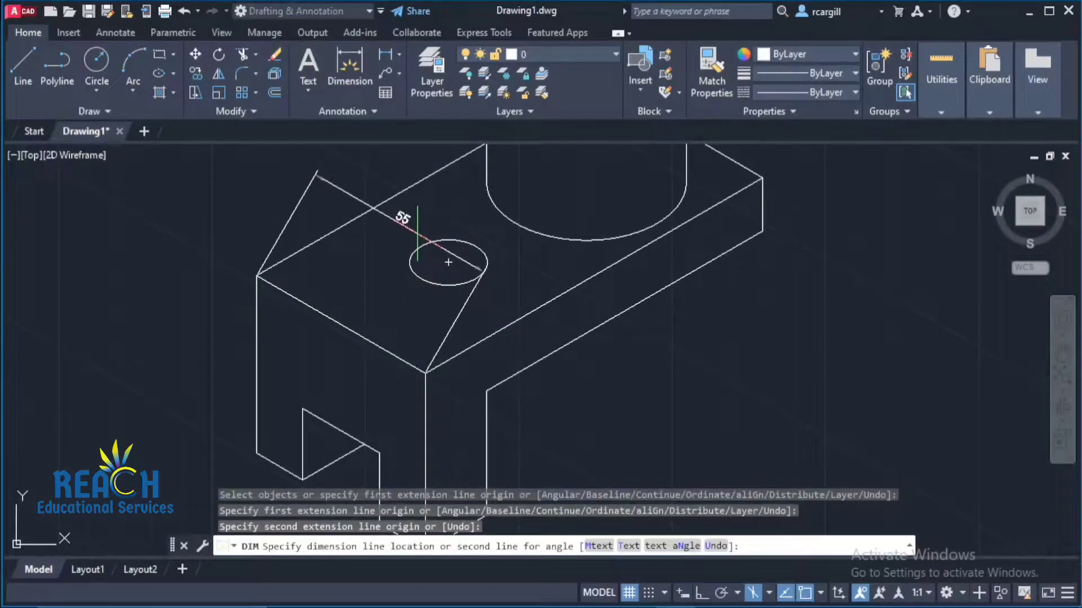
{"action": "scroll", "coordinate": [448, 262], "scroll_direction": "down", "scroll_amount": 2}
{"action": "scroll", "coordinate": [404, 307], "scroll_direction": "up", "scroll_amount": 2}
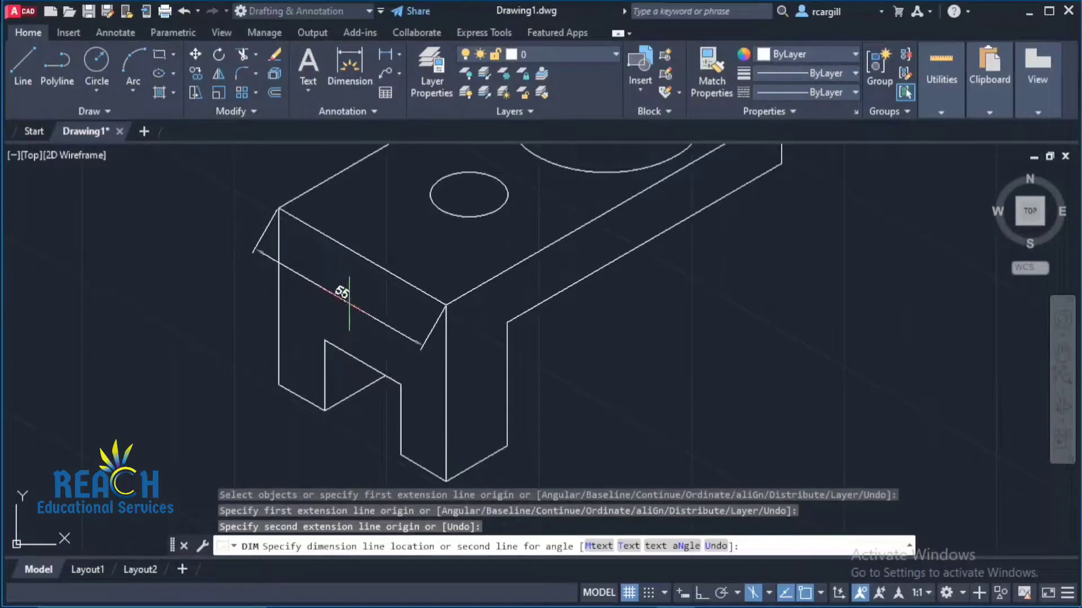
{"action": "scroll", "coordinate": [349, 304], "scroll_direction": "up", "scroll_amount": 2}
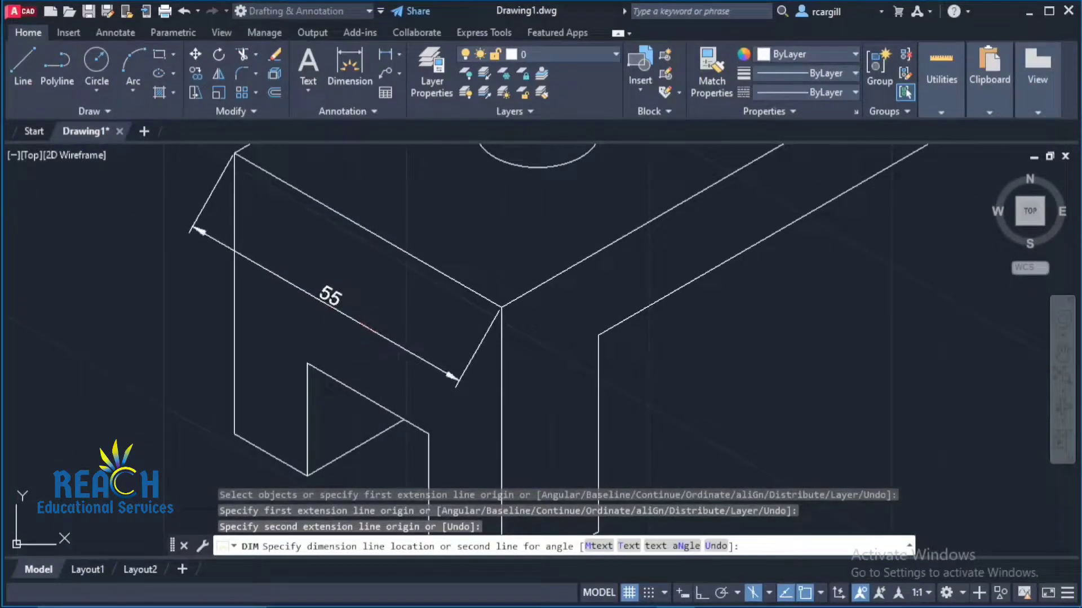
{"action": "left_click", "coordinate": [366, 327]}
{"action": "scroll", "coordinate": [372, 276], "scroll_direction": "down", "scroll_amount": 4}
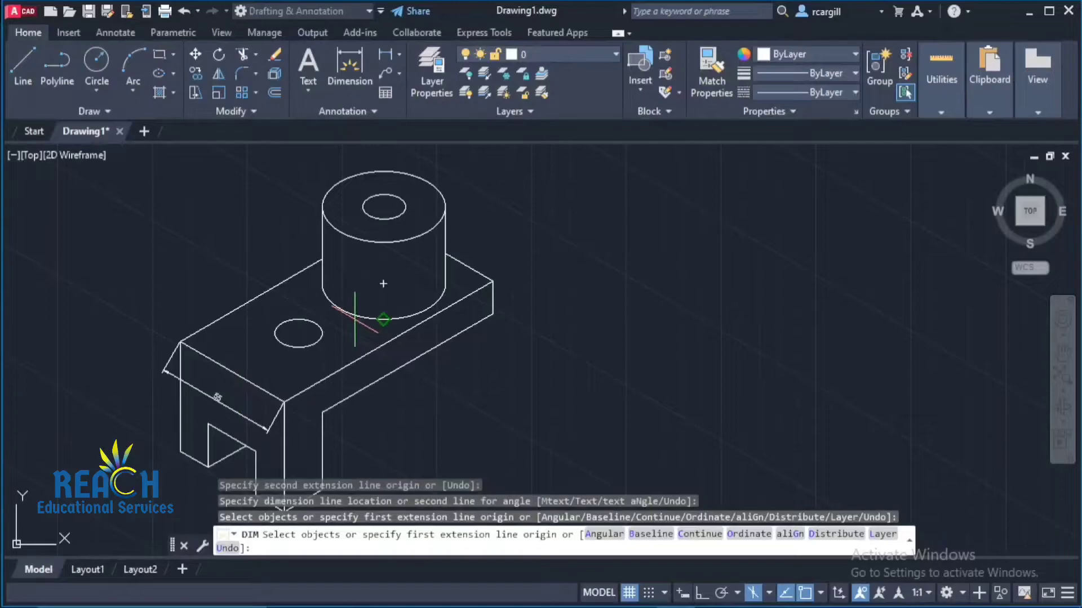
{"action": "key", "text": "Return"}
- Examine the direction of the front edge dimension's extension lines relative to the block's long receding edges
{"action": "scroll", "coordinate": [320, 379], "scroll_direction": "up", "scroll_amount": 3}
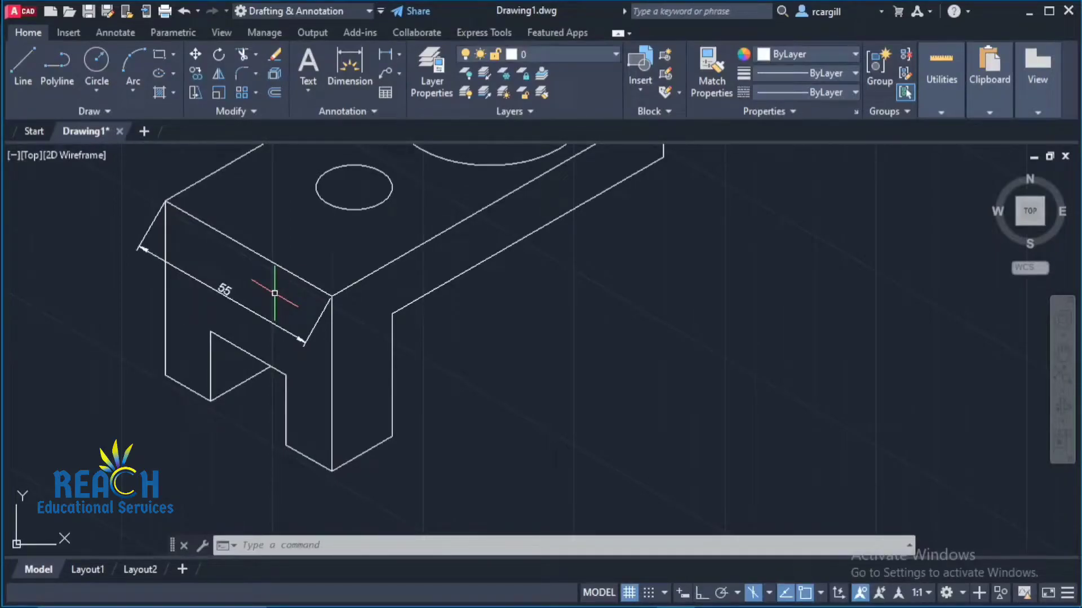
{"action": "scroll", "coordinate": [330, 295], "scroll_direction": "up", "scroll_amount": 4}
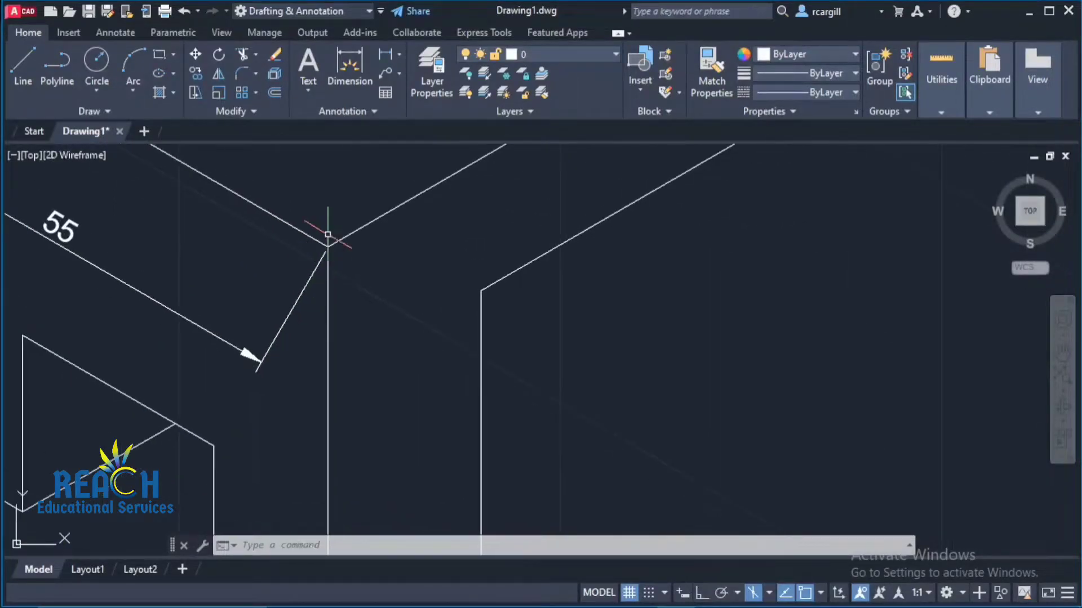
{"action": "scroll", "coordinate": [327, 235], "scroll_direction": "down", "scroll_amount": 2}
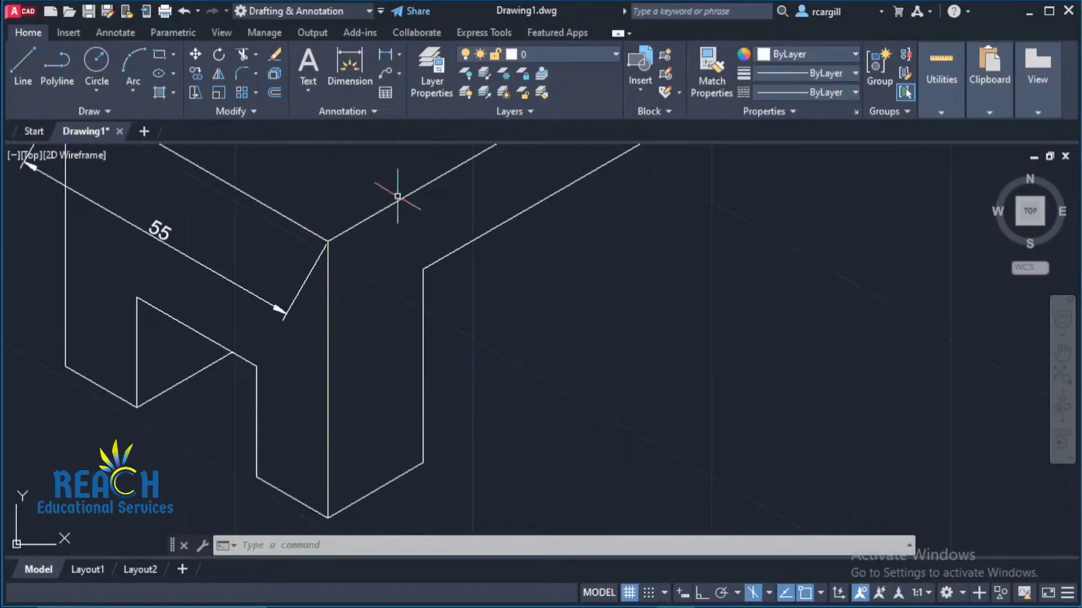
{"action": "scroll", "coordinate": [399, 181], "scroll_direction": "down", "scroll_amount": 2}
{"action": "mouse_move", "coordinate": [399, 181]}
{"action": "middle_mouse_down"}
{"action": "mouse_move", "coordinate": [263, 303]}
{"action": "mouse_move", "coordinate": [290, 332]}
{"action": "middle_mouse_up"}
{"action": "scroll", "coordinate": [319, 279], "scroll_direction": "down", "scroll_amount": 2}
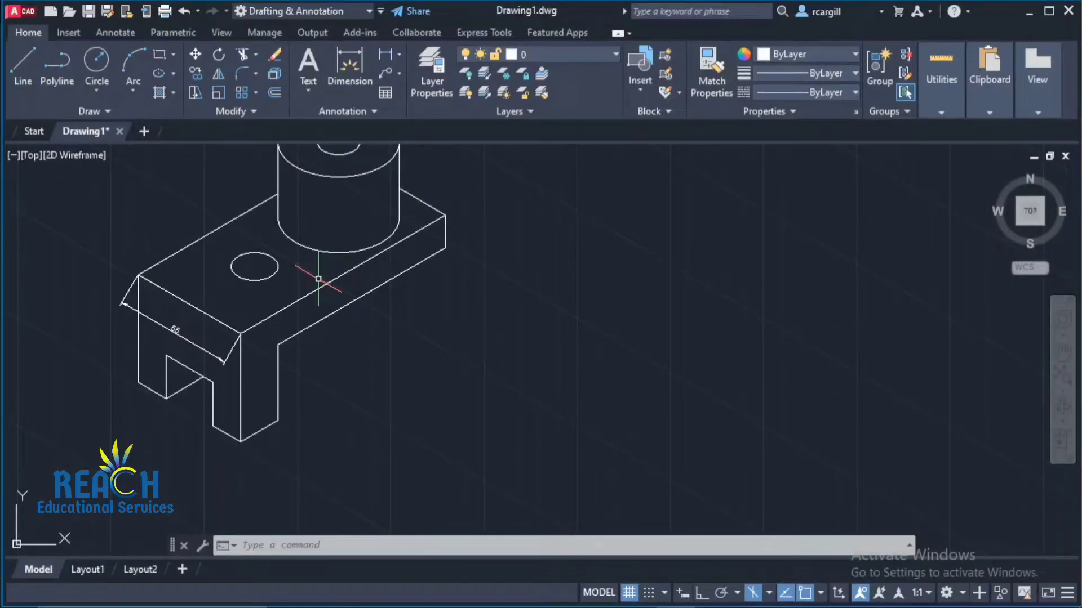
{"action": "middle_click_drag", "start_coordinate": [275, 256], "coordinate": [270, 315]}
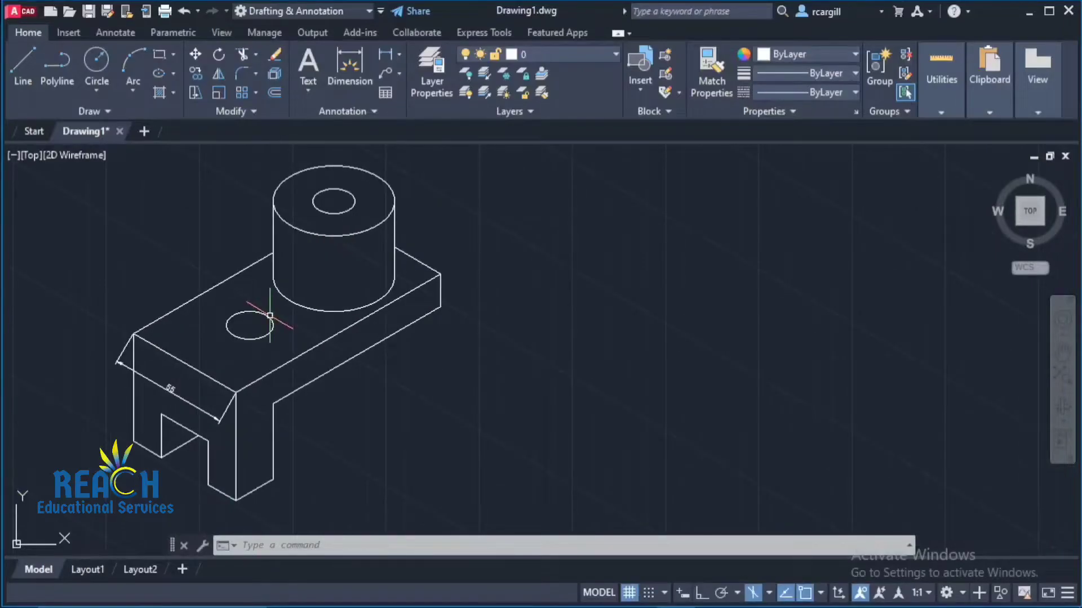
- Oblique the front edge dimension with DIMEDIT, setting the angle from two points along the block's long top edge
{"action": "type", "text": "limedit"}
{"action": "key", "text": "Return"}
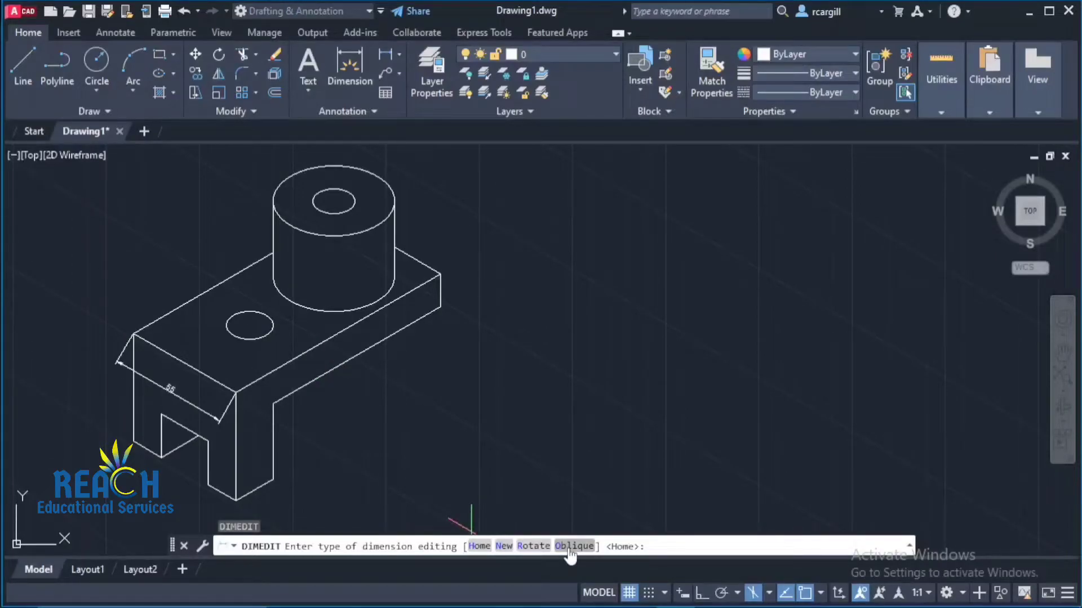
{"action": "left_click", "coordinate": [570, 551]}
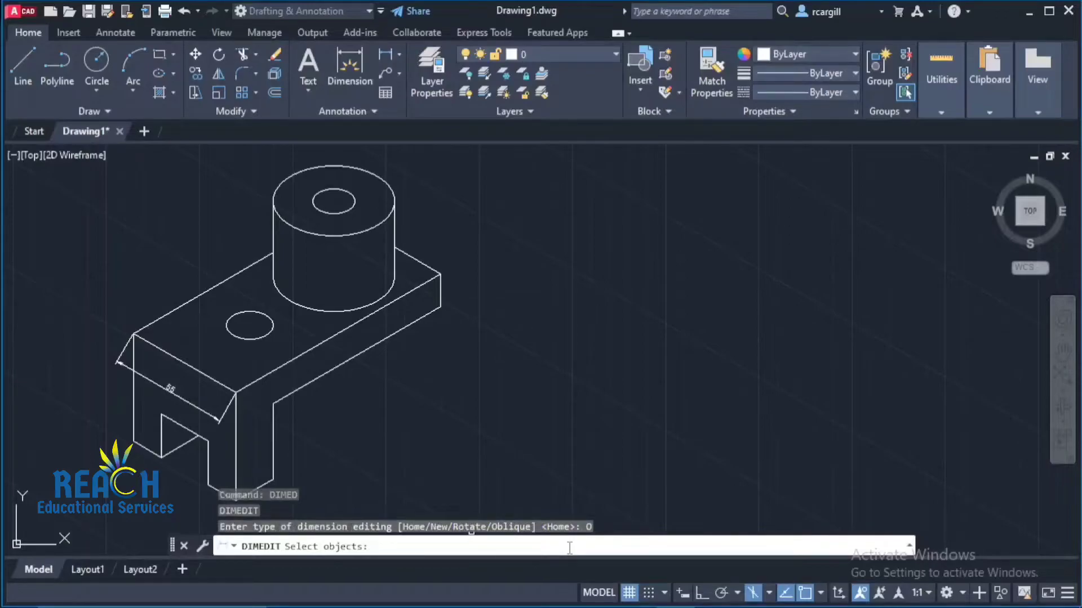
{"action": "left_click", "coordinate": [194, 404]}
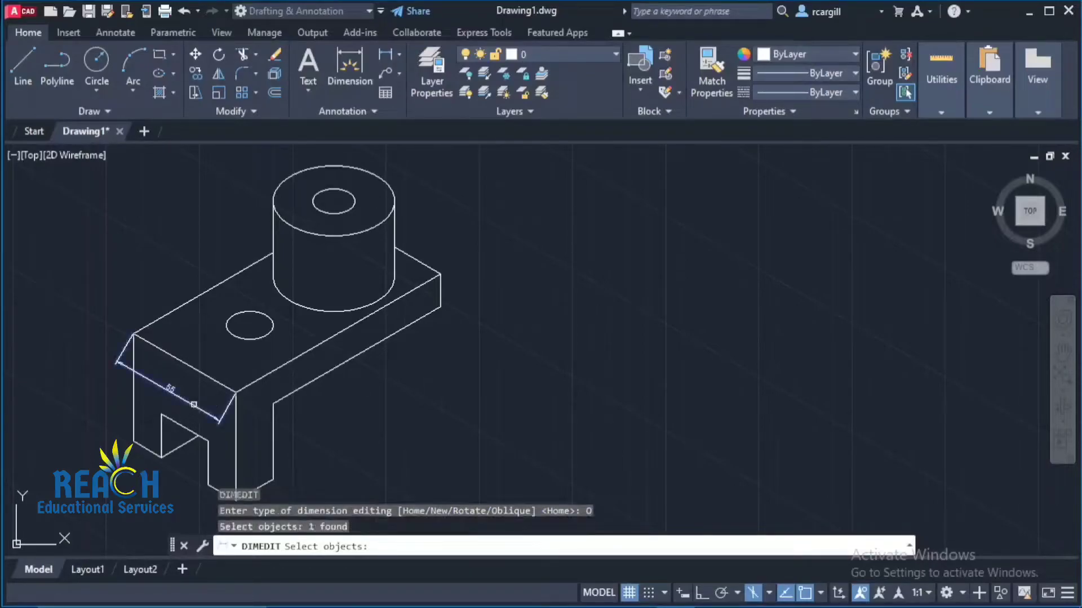
{"action": "key", "text": "Return"}
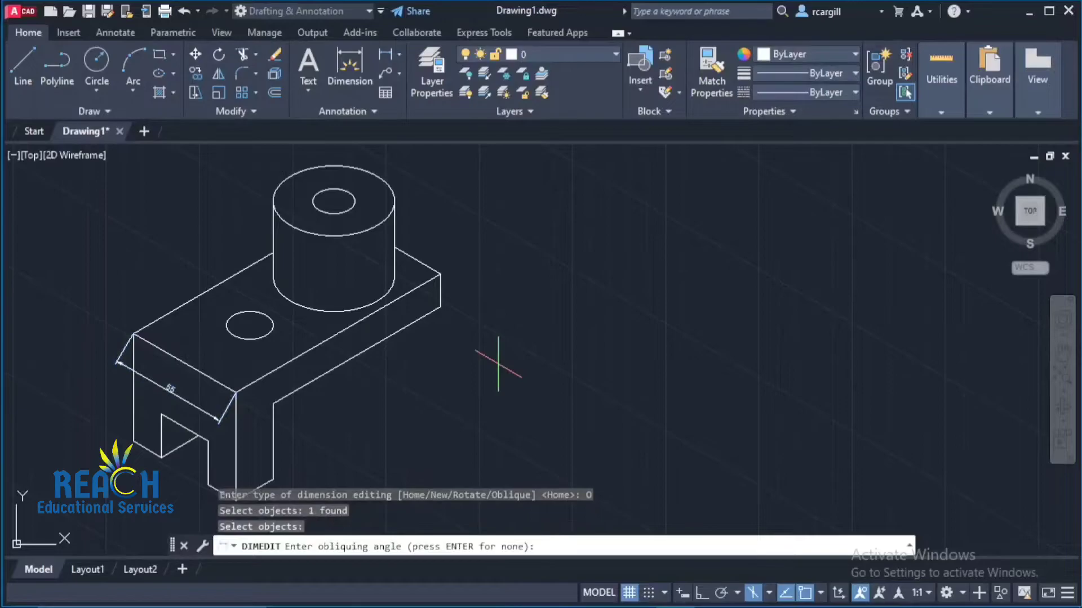
{"action": "middle_click_drag", "start_coordinate": [350, 396], "coordinate": [335, 396]}
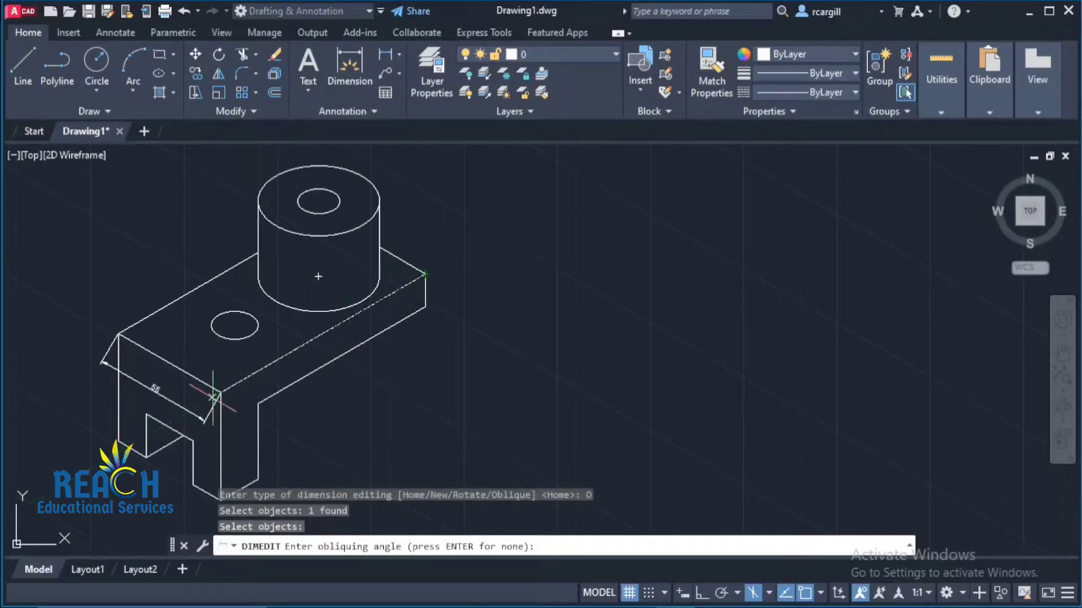
{"action": "scroll", "coordinate": [201, 419], "scroll_direction": "up", "scroll_amount": 2}
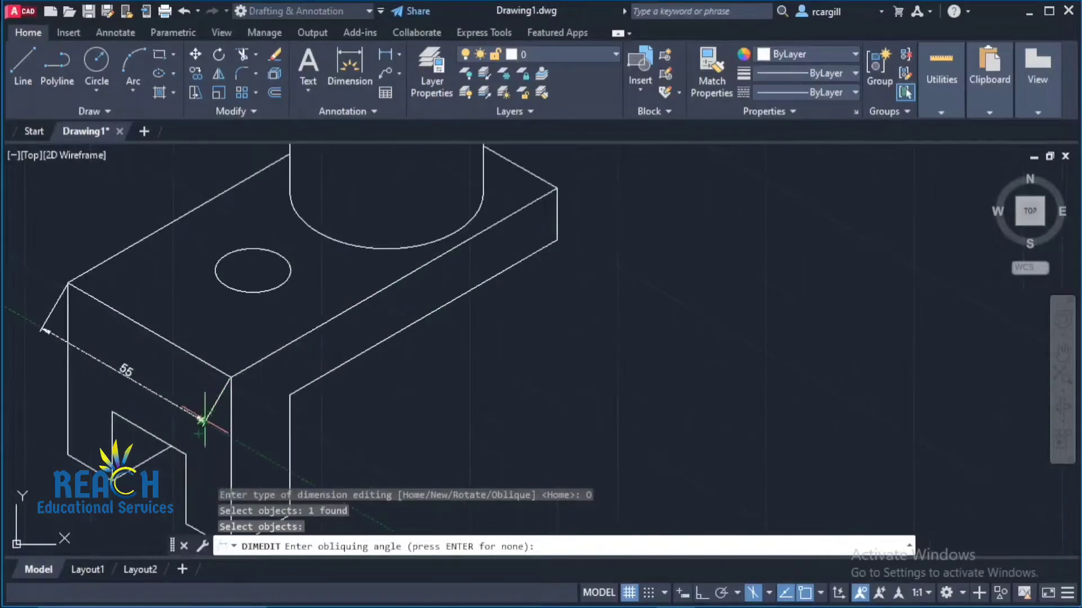
{"action": "left_click", "coordinate": [417, 269]}
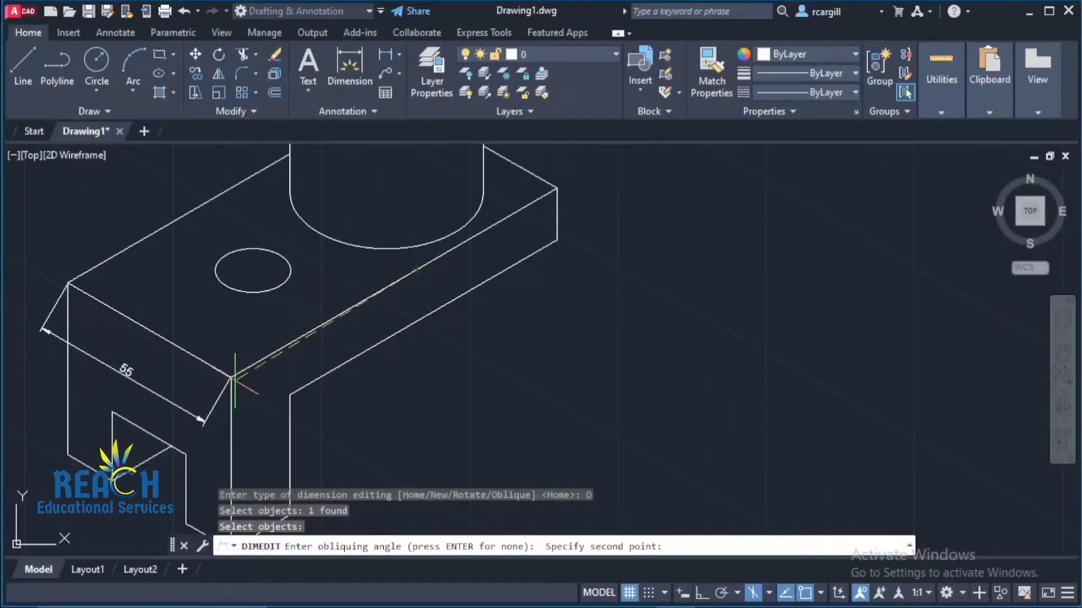
{"action": "left_click", "coordinate": [280, 346]}
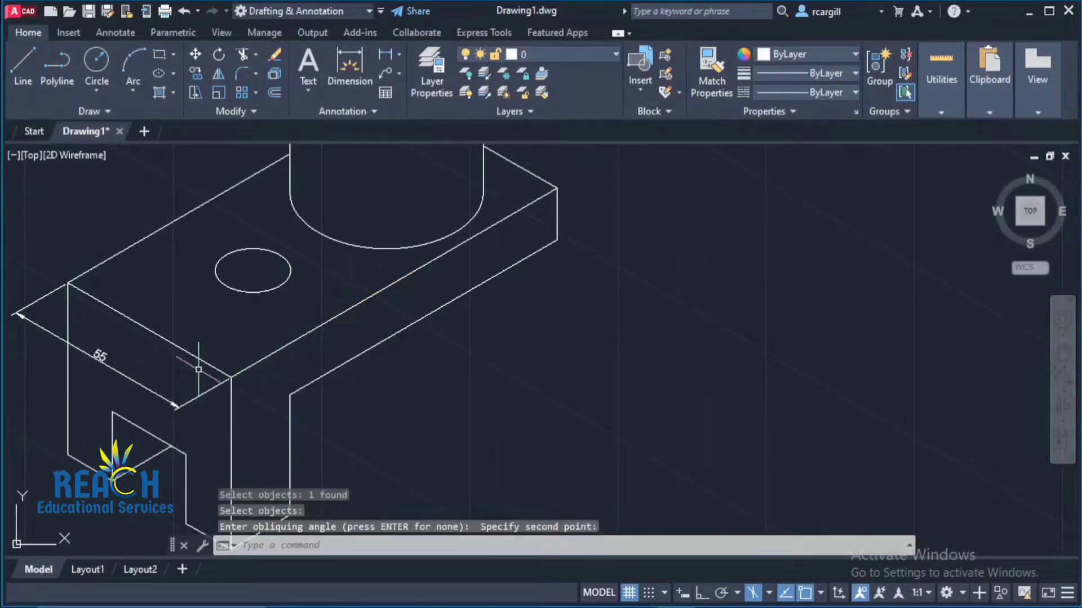
{"action": "scroll", "coordinate": [211, 386], "scroll_direction": "up", "scroll_amount": 2}
{"action": "middle_click_drag", "start_coordinate": [210, 386], "coordinate": [347, 309]}
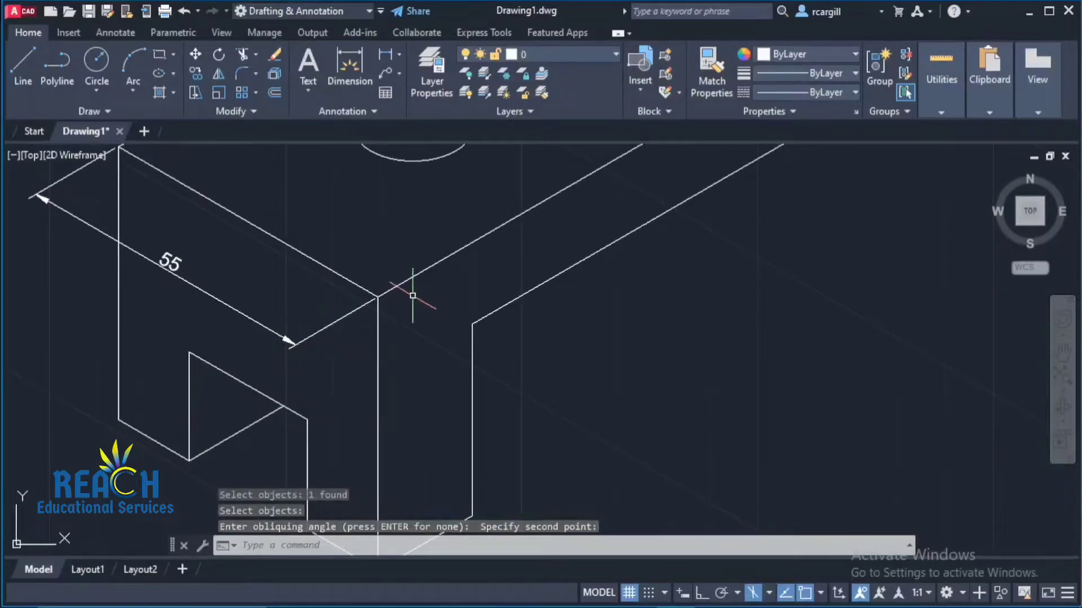
{"action": "scroll", "coordinate": [262, 355], "scroll_direction": "down", "scroll_amount": 2}
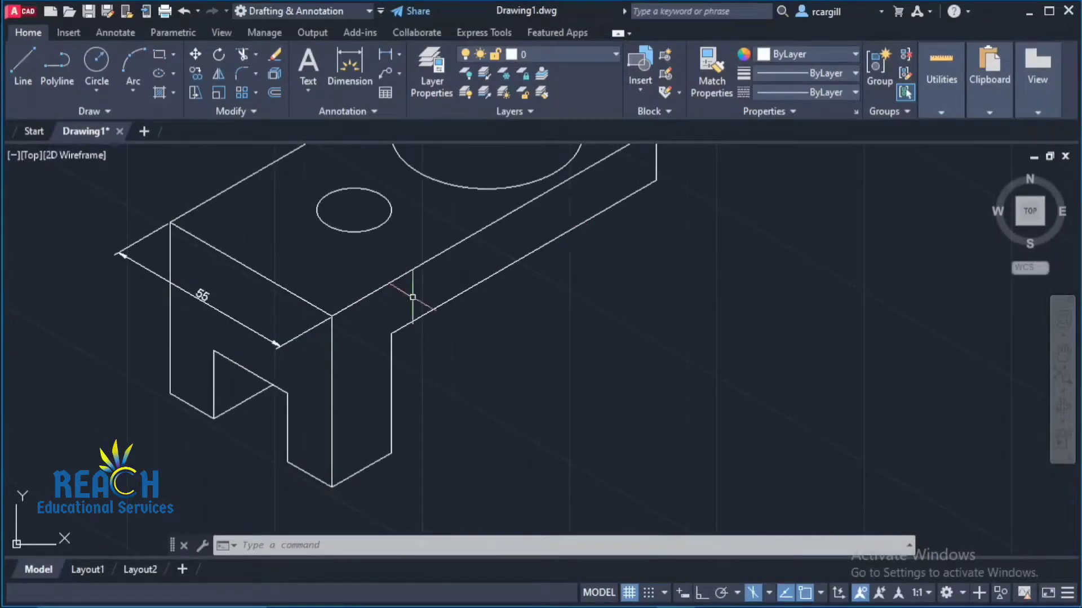
- Examine how the obliqued front edge dimension lines up with the block's receding and vertical edges
{"action": "scroll", "coordinate": [40, 507], "scroll_direction": "down", "scroll_amount": 3}
{"action": "middle_click_drag", "start_coordinate": [144, 410], "coordinate": [282, 350]}
{"action": "scroll", "coordinate": [282, 351], "scroll_direction": "up", "scroll_amount": 3}
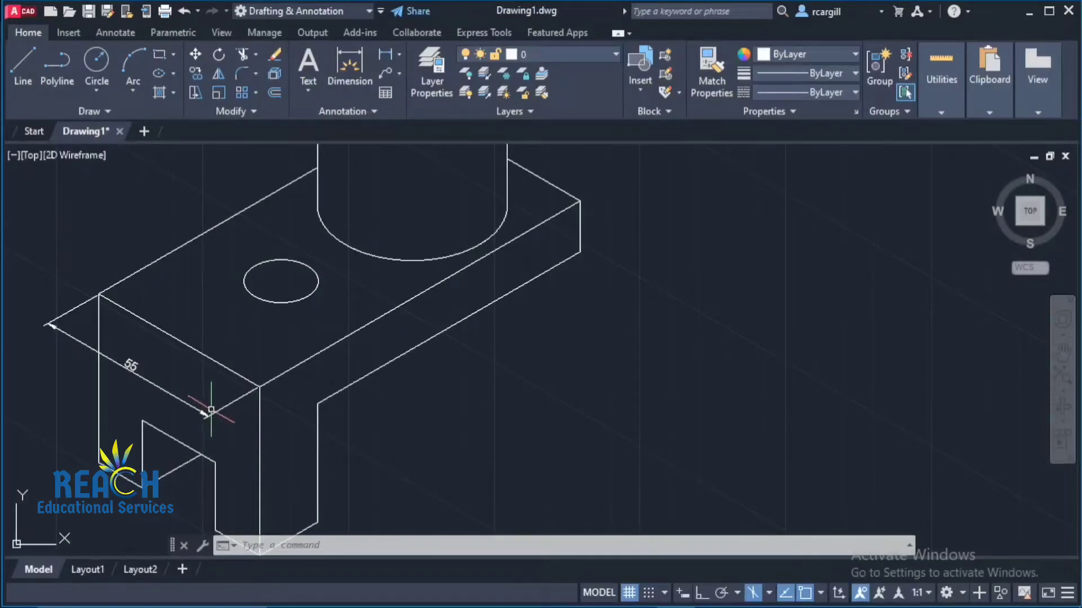
{"action": "middle_click_drag", "start_coordinate": [234, 406], "coordinate": [173, 311]}
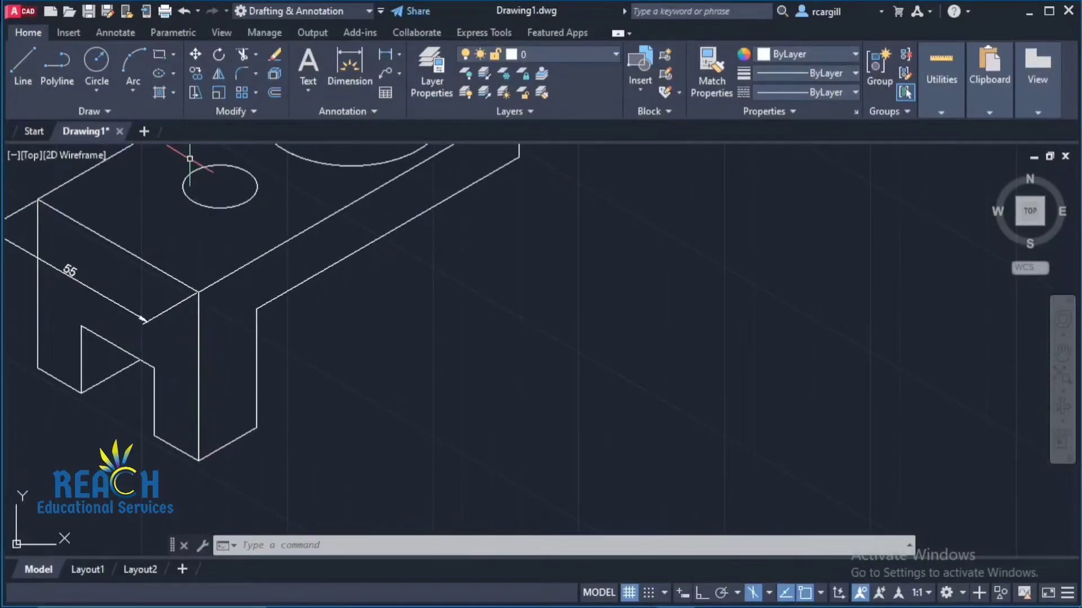
{"action": "scroll", "coordinate": [570, 272], "scroll_direction": "down", "scroll_amount": 3}
{"action": "middle_click_drag", "start_coordinate": [570, 272], "coordinate": [601, 364]}
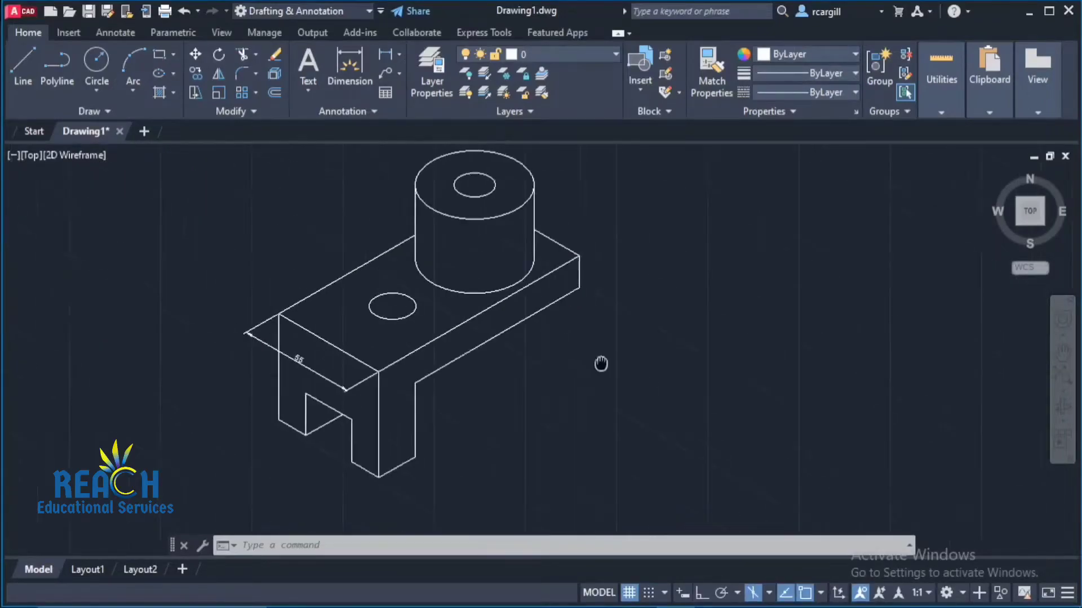
{"action": "scroll", "coordinate": [601, 361], "scroll_direction": "up", "scroll_amount": 2}
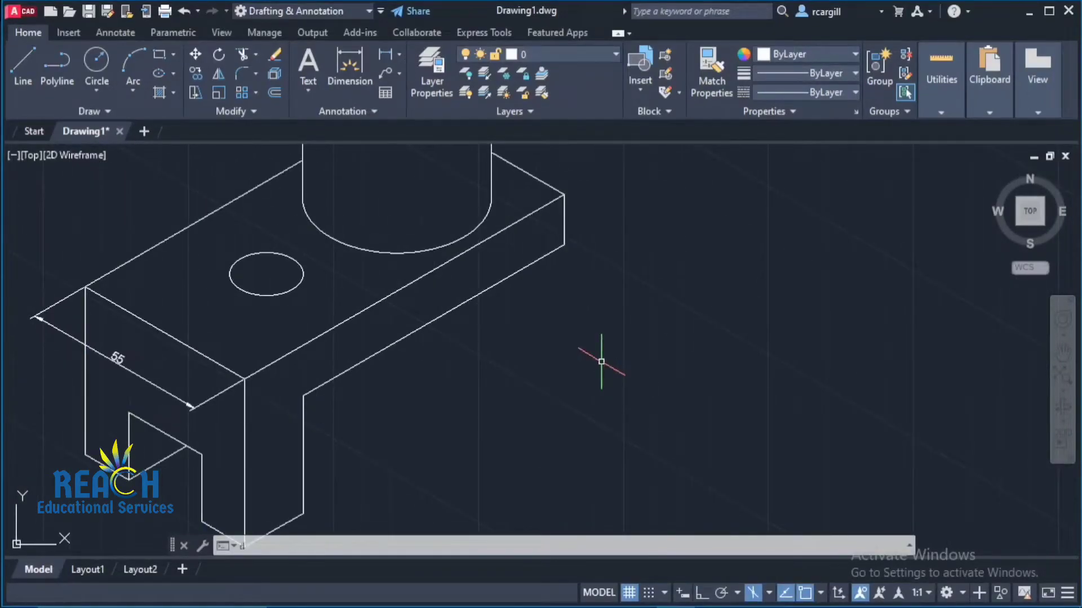
- Try obliquing the front edge dimension with DIMEDIT, setting the angle from the lower to the upper end of the block's front vertical corner edge
{"action": "type", "text": "dim"}
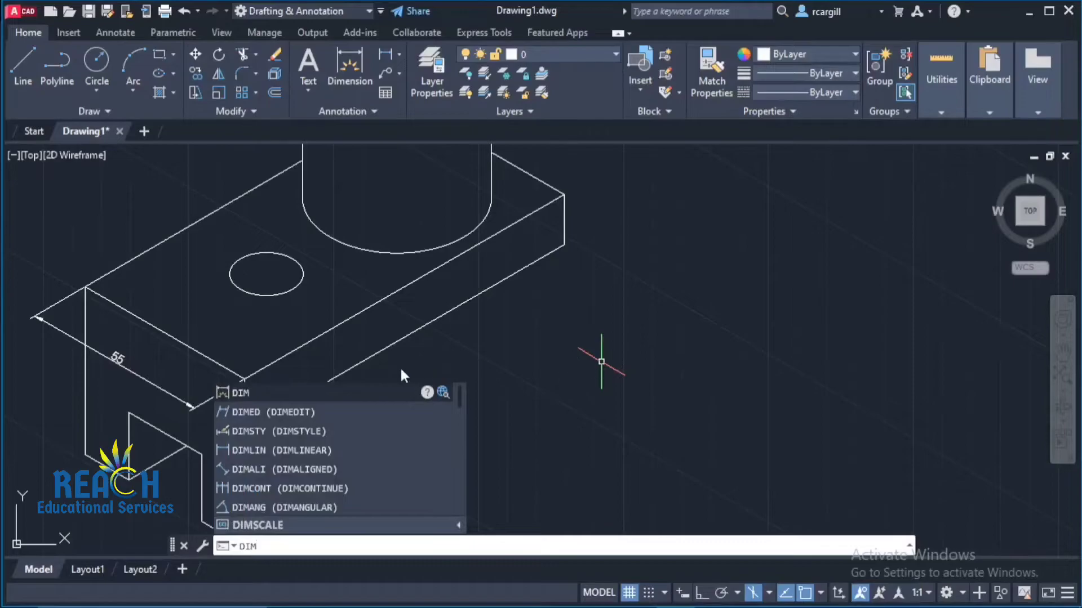
{"action": "left_click", "coordinate": [321, 414]}
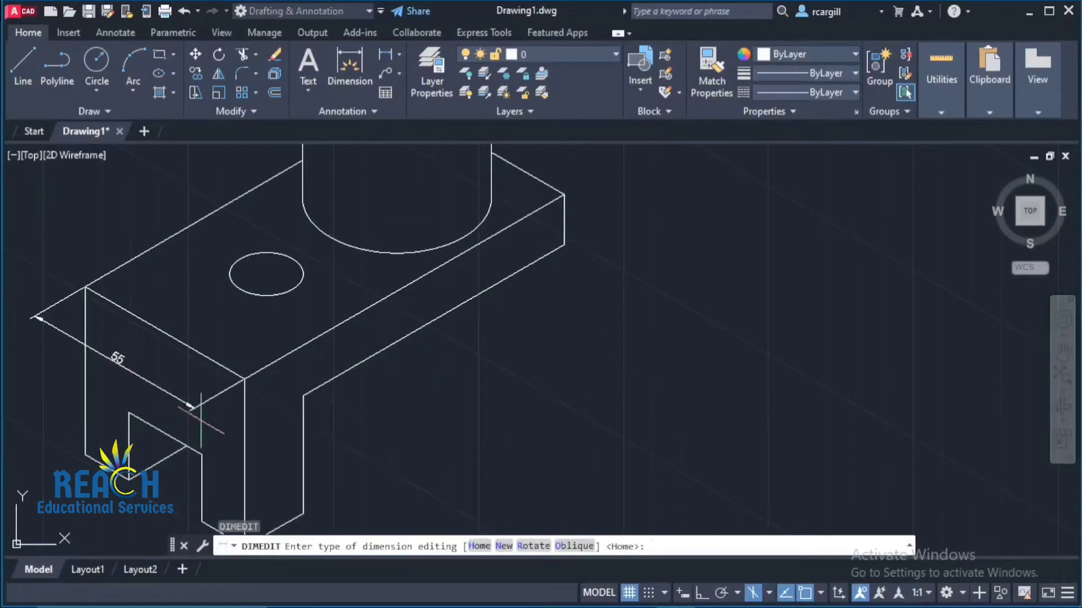
{"action": "left_click", "coordinate": [574, 546]}
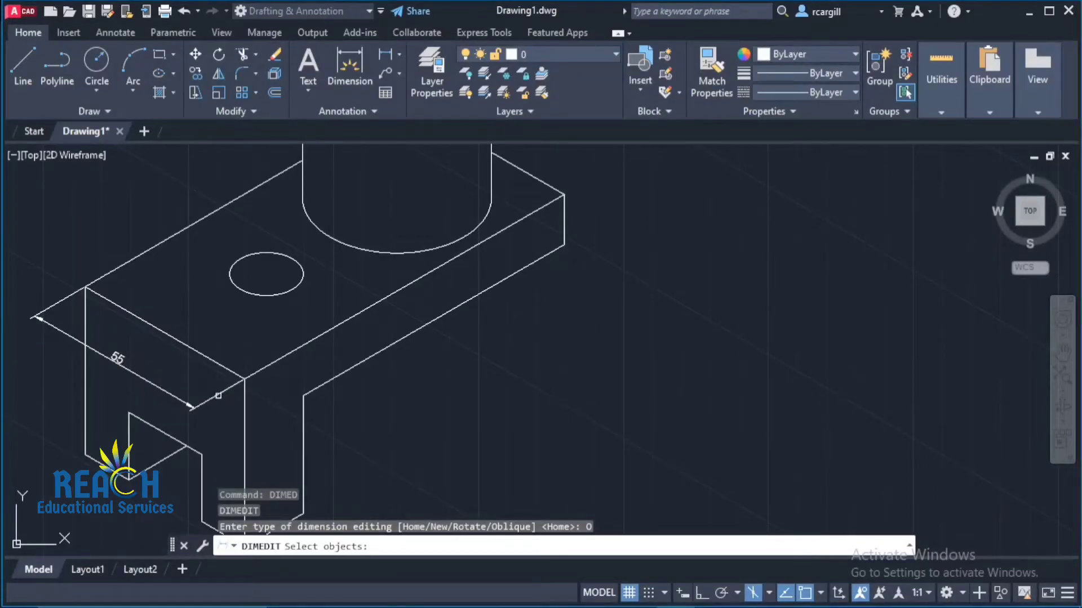
{"action": "left_click", "coordinate": [215, 395]}
{"action": "key", "text": "Return"}
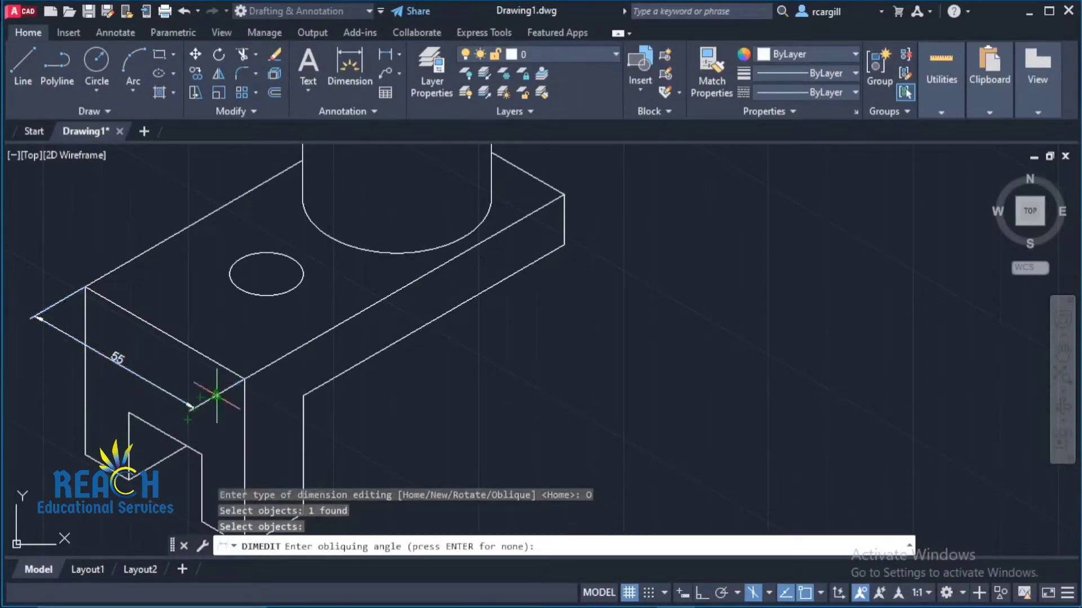
{"action": "scroll", "coordinate": [217, 398], "scroll_direction": "down", "scroll_amount": 5}
{"action": "scroll", "coordinate": [218, 398], "scroll_direction": "up", "scroll_amount": 3}
{"action": "scroll", "coordinate": [228, 399], "scroll_direction": "up", "scroll_amount": 2}
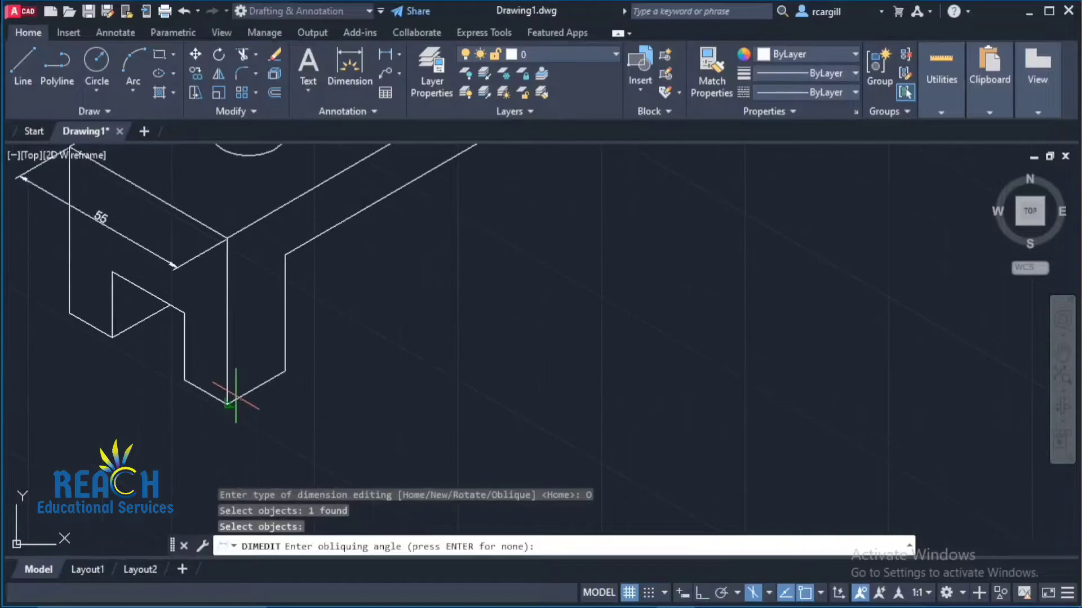
{"action": "left_click", "coordinate": [227, 403]}
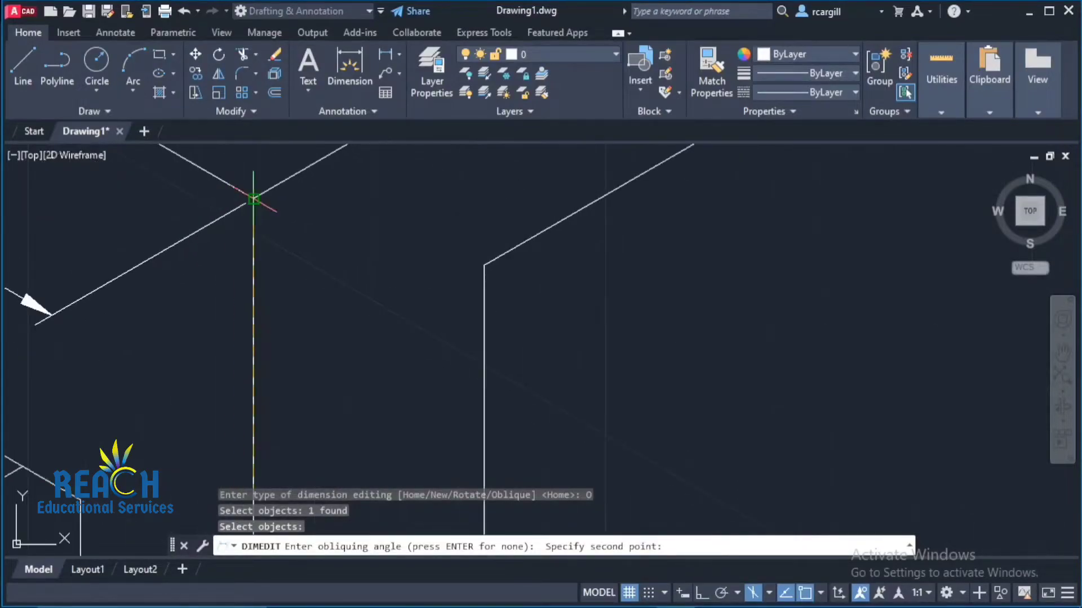
{"action": "left_click", "coordinate": [253, 198]}
{"action": "scroll", "coordinate": [258, 282], "scroll_direction": "down", "scroll_amount": 3}
{"action": "scroll", "coordinate": [258, 282], "scroll_direction": "up", "scroll_amount": 3}
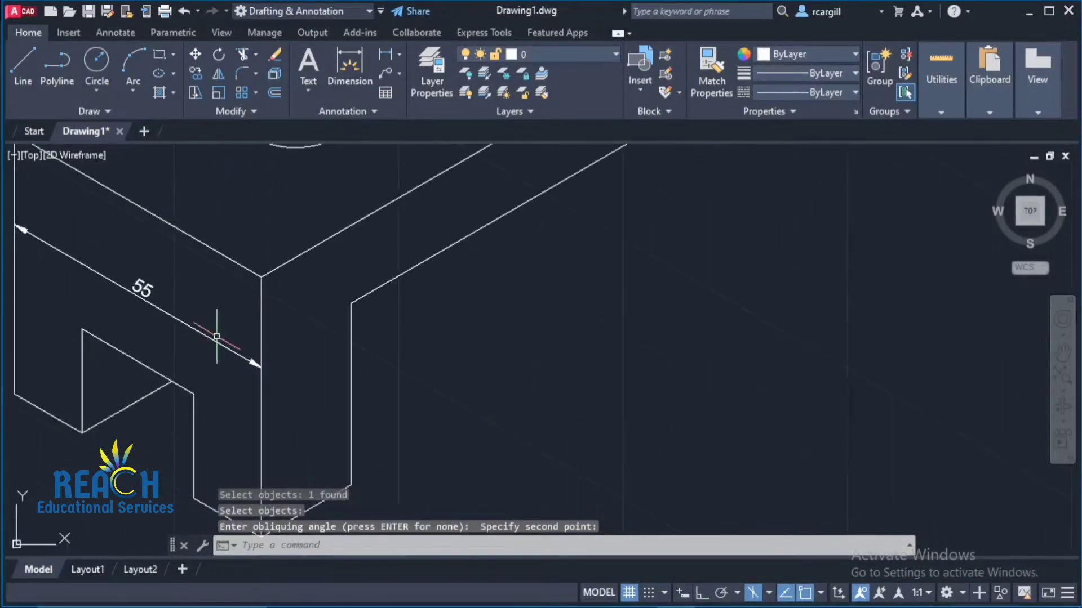
- Undo the vertical obliquing of the front edge dimension
{"action": "mouse_move", "coordinate": [185, 320]}
{"action": "middle_mouse_down"}
{"action": "mouse_move", "coordinate": [369, 260]}
{"action": "mouse_move", "coordinate": [379, 348]}
{"action": "middle_mouse_up"}
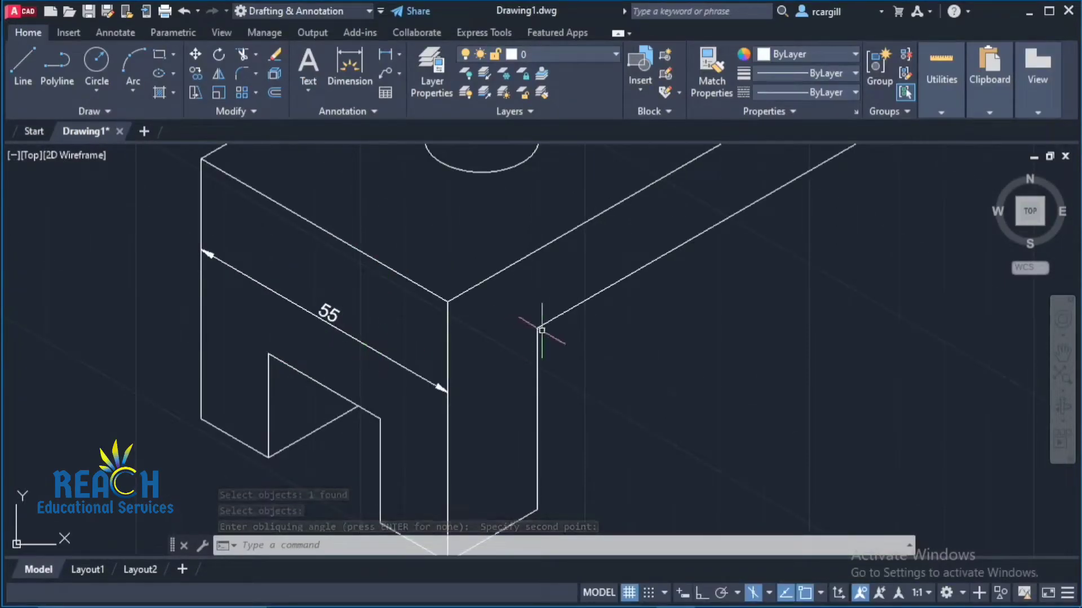
{"action": "middle_click_drag", "start_coordinate": [469, 329], "coordinate": [442, 333]}
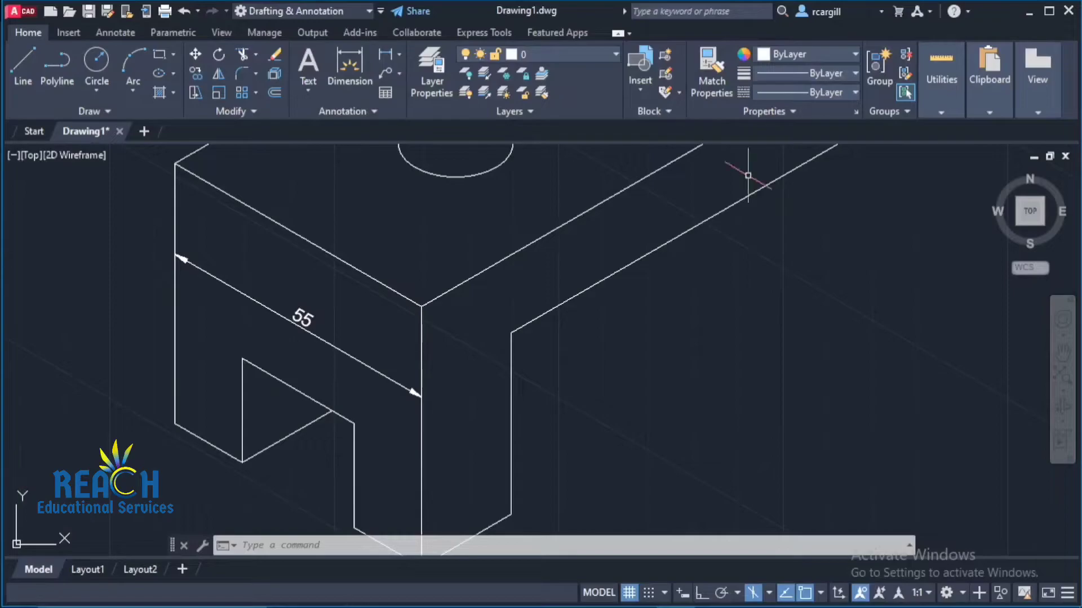
{"action": "scroll", "coordinate": [622, 244], "scroll_direction": "down", "scroll_amount": 2}
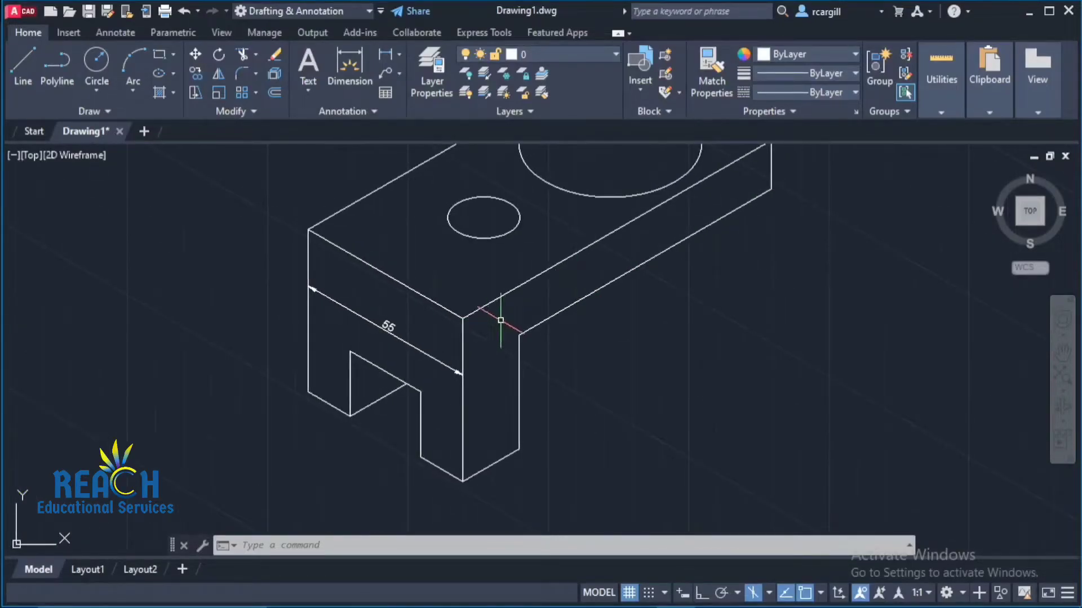
{"action": "middle_click_drag", "start_coordinate": [501, 320], "coordinate": [495, 320]}
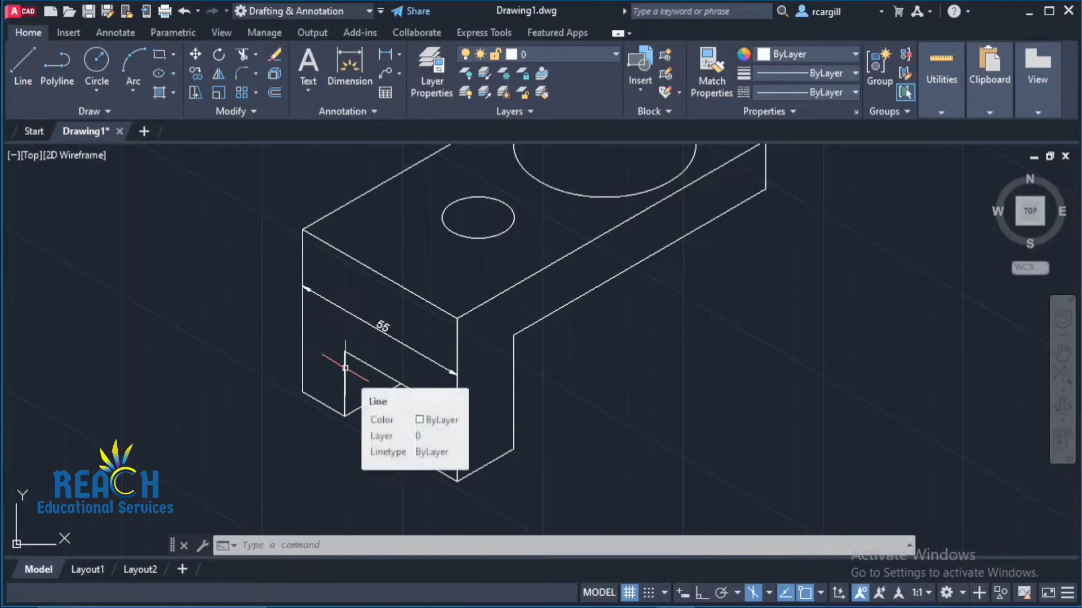
{"action": "key", "text": "ctrl+z"}
{"action": "key", "text": "ctrl+z"}
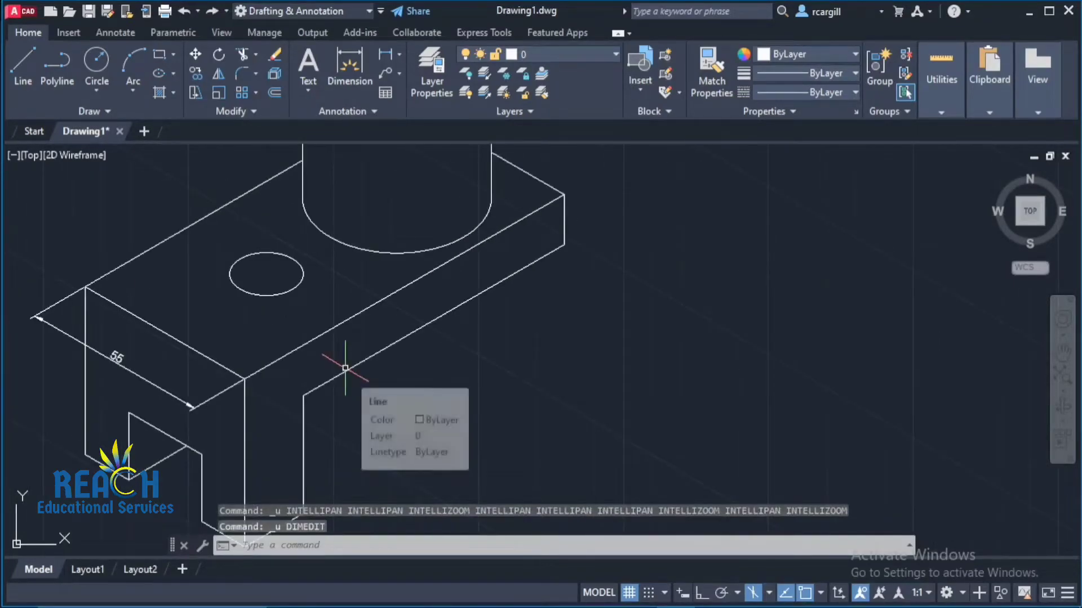
{"action": "scroll", "coordinate": [345, 368], "scroll_direction": "down", "scroll_amount": 4}
{"action": "scroll", "coordinate": [359, 389], "scroll_direction": "up", "scroll_amount": 4}
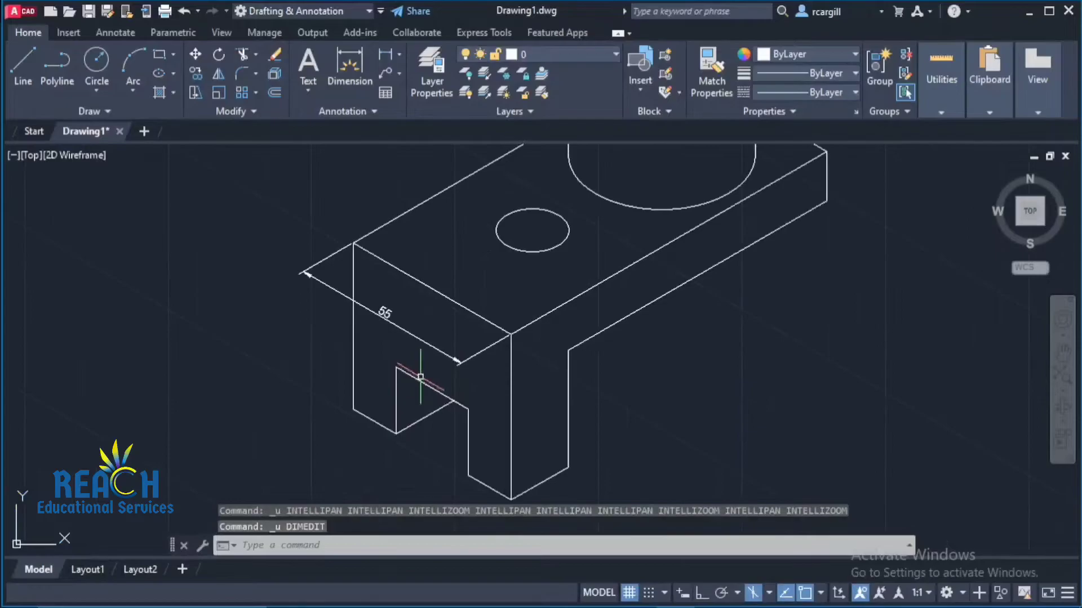
- Dimension the block's long top edge between its front and far corners, placing the aligned dimension line outside the side face
{"action": "middle_click_drag", "start_coordinate": [483, 376], "coordinate": [134, 426]}
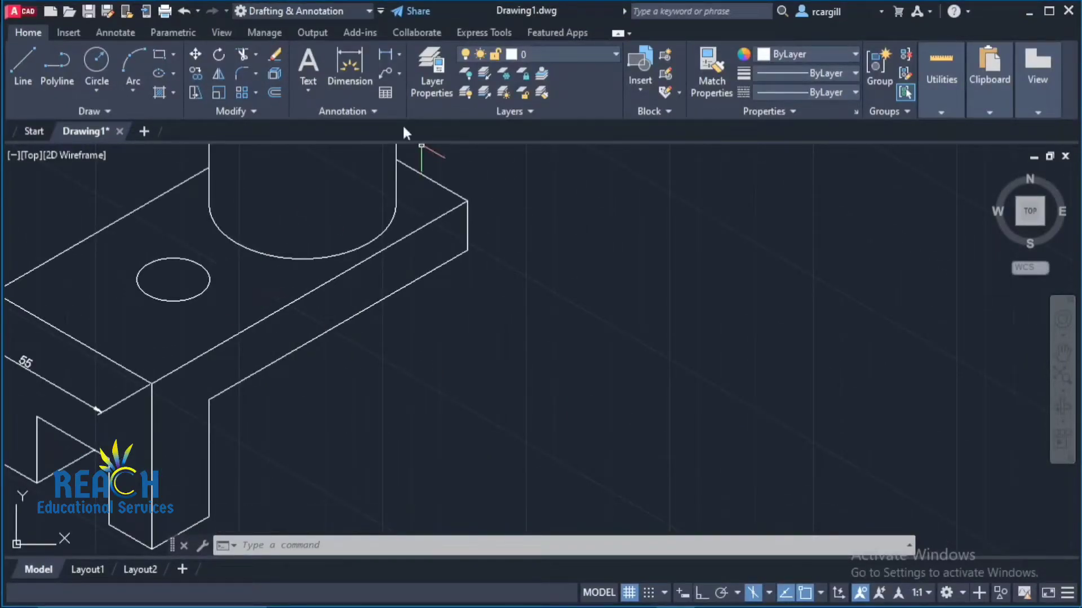
{"action": "left_click", "coordinate": [350, 60]}
{"action": "scroll", "coordinate": [145, 394], "scroll_direction": "up", "scroll_amount": 3}
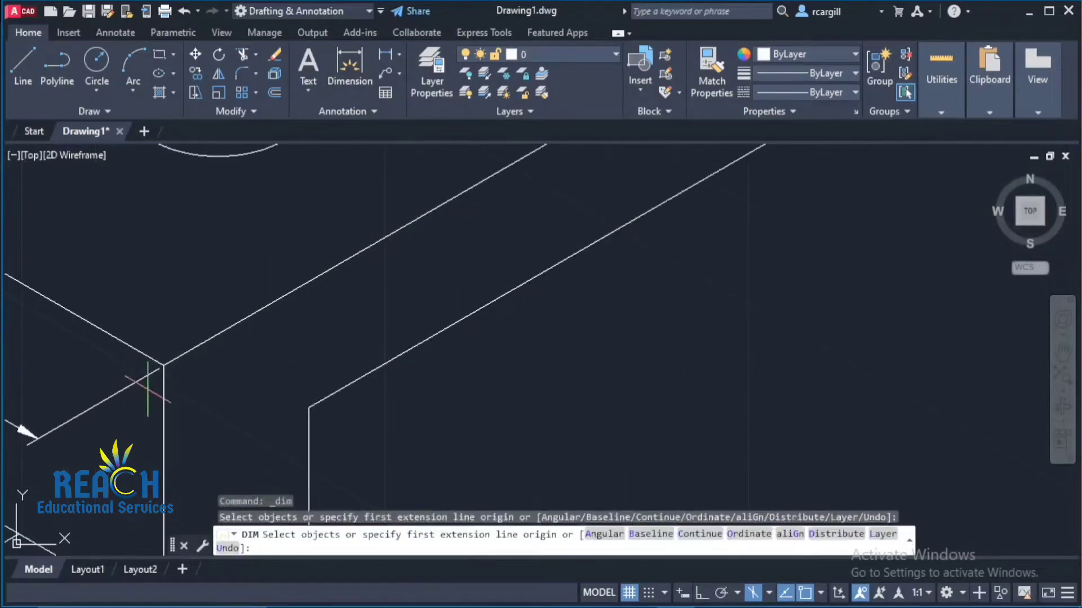
{"action": "left_click", "coordinate": [163, 365]}
{"action": "scroll", "coordinate": [360, 293], "scroll_direction": "down", "scroll_amount": 3}
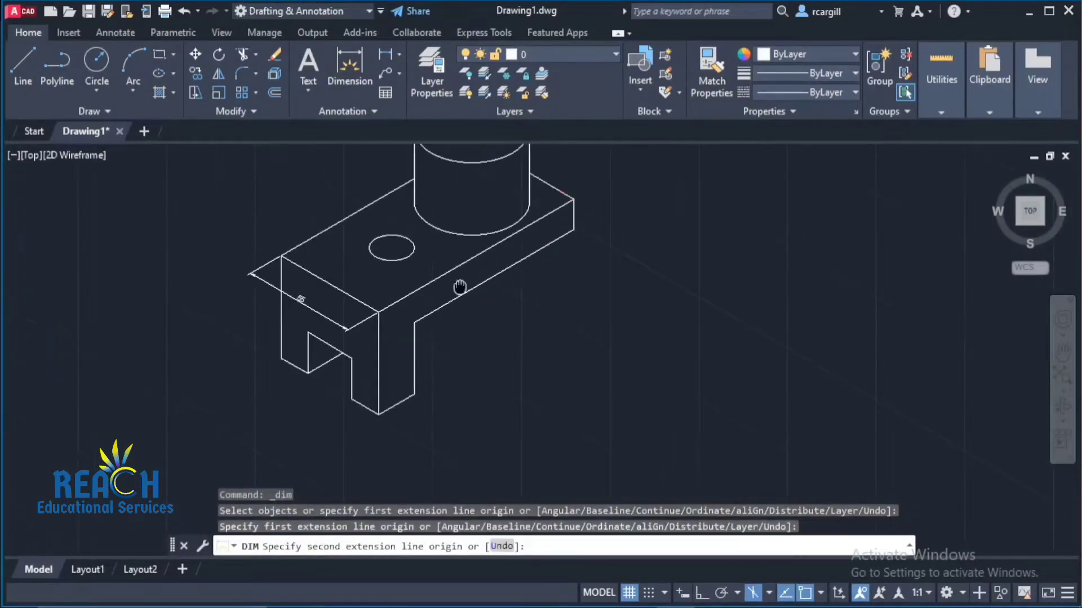
{"action": "scroll", "coordinate": [495, 234], "scroll_direction": "up", "scroll_amount": 3}
{"action": "left_click", "coordinate": [471, 284]}
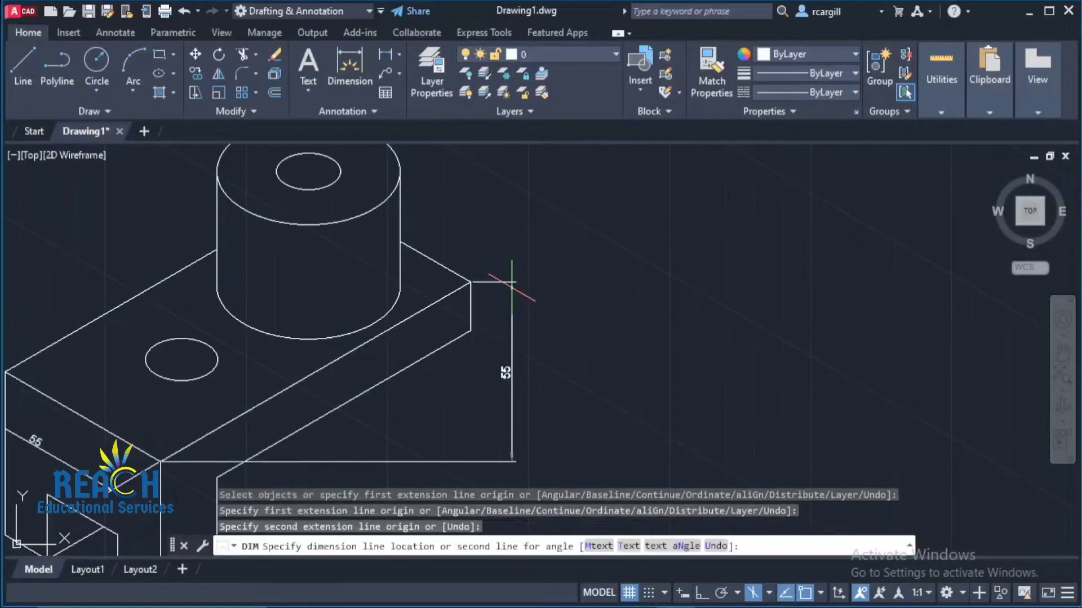
{"action": "scroll", "coordinate": [475, 302], "scroll_direction": "down", "scroll_amount": 2}
{"action": "scroll", "coordinate": [462, 383], "scroll_direction": "up", "scroll_amount": 2}
{"action": "middle_click_drag", "start_coordinate": [462, 384], "coordinate": [434, 328]}
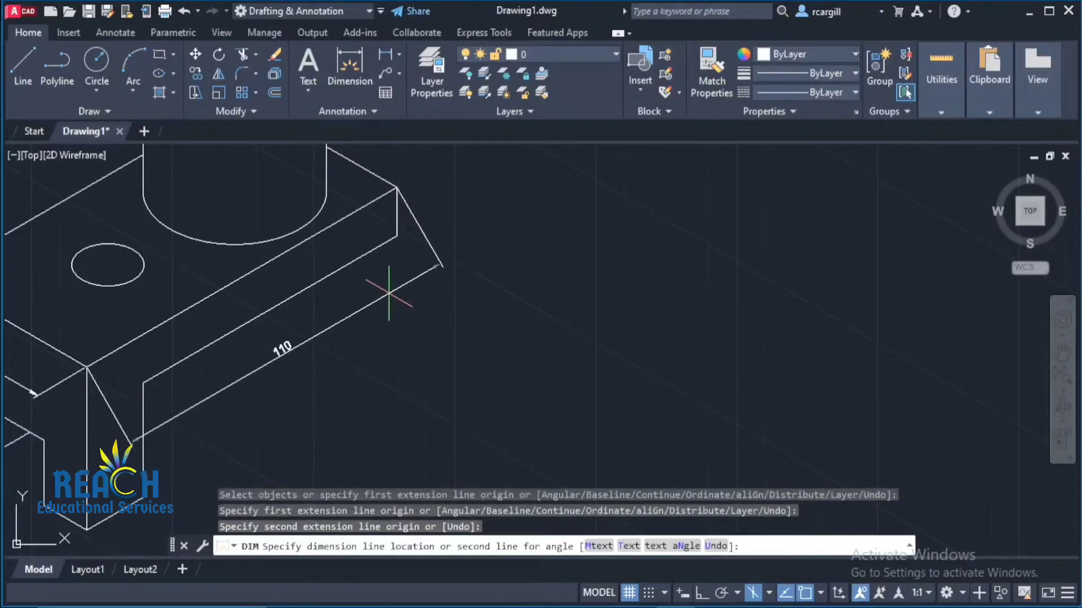
{"action": "left_click", "coordinate": [382, 287]}
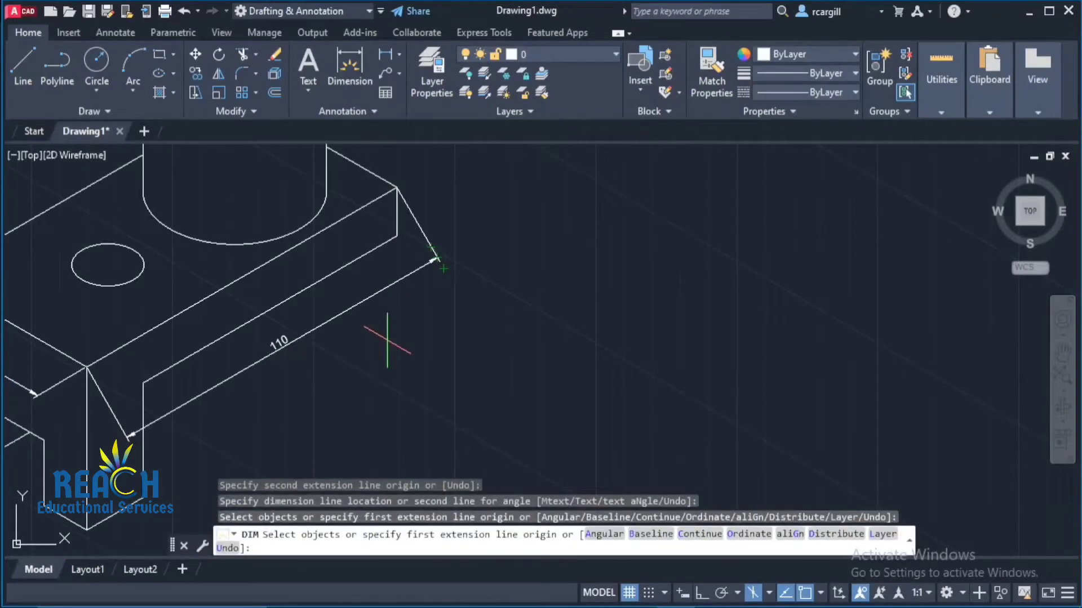
{"action": "key", "text": "Return"}
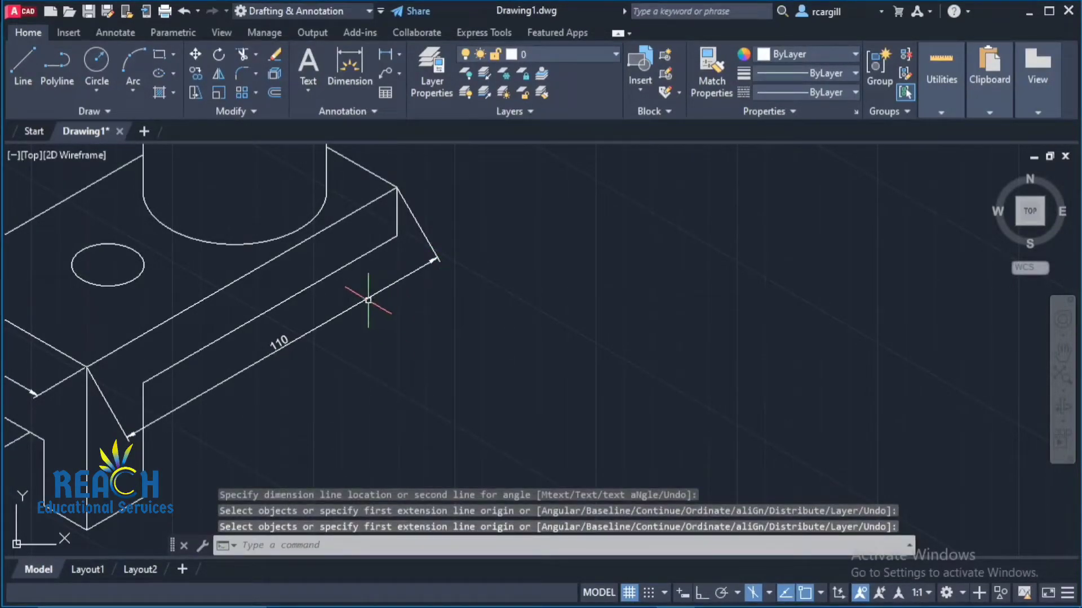
- Oblique the long edge dimension with DIMEDIT, setting the angle from the front top edge's midpoint to the near corner
{"action": "type", "text": "dim"}
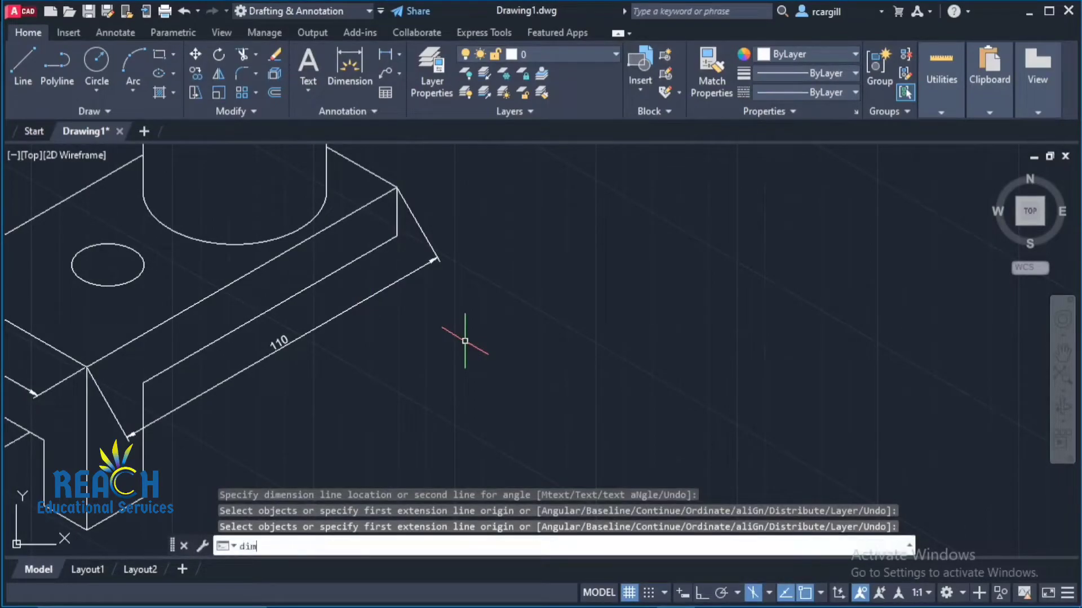
{"action": "left_click", "coordinate": [294, 410]}
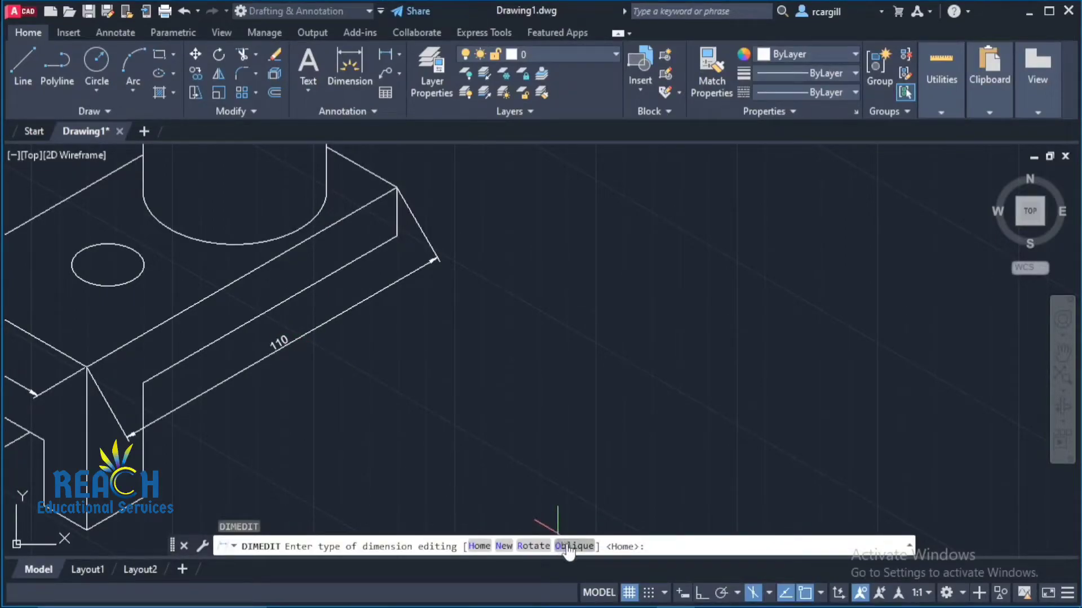
{"action": "left_click", "coordinate": [573, 546]}
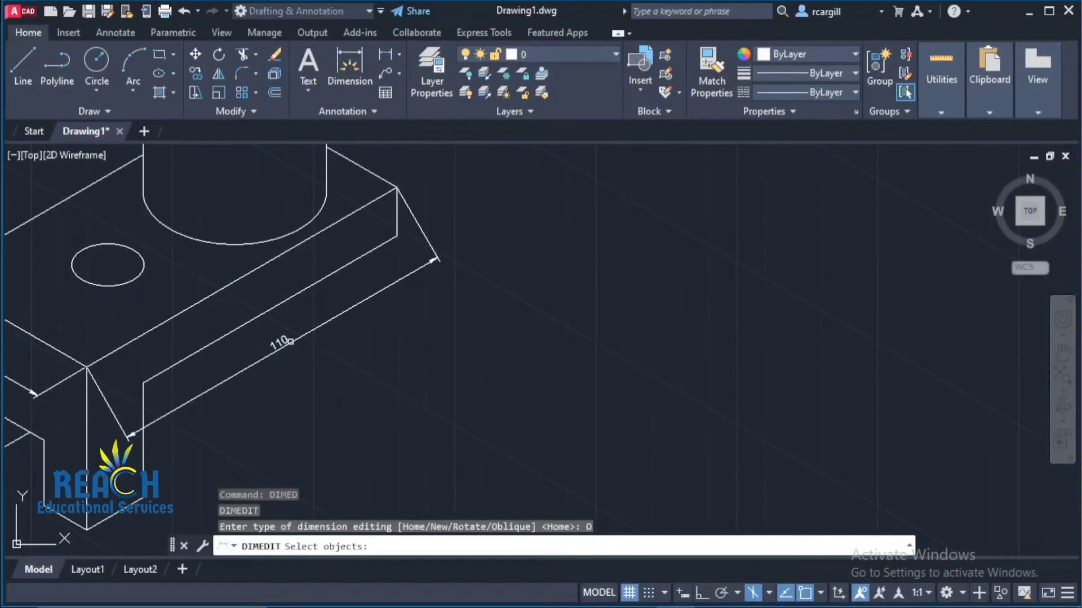
{"action": "left_click", "coordinate": [289, 341]}
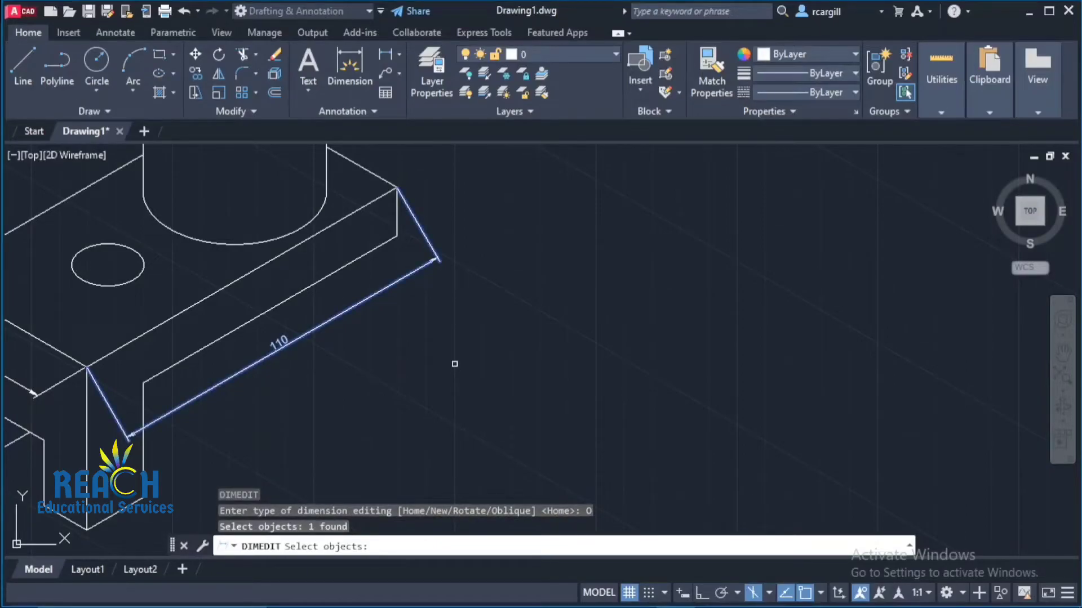
{"action": "key", "text": "Return"}
{"action": "mouse_move", "coordinate": [118, 306]}
{"action": "middle_mouse_down"}
{"action": "mouse_move", "coordinate": [422, 445]}
{"action": "mouse_move", "coordinate": [508, 310]}
{"action": "middle_mouse_up"}
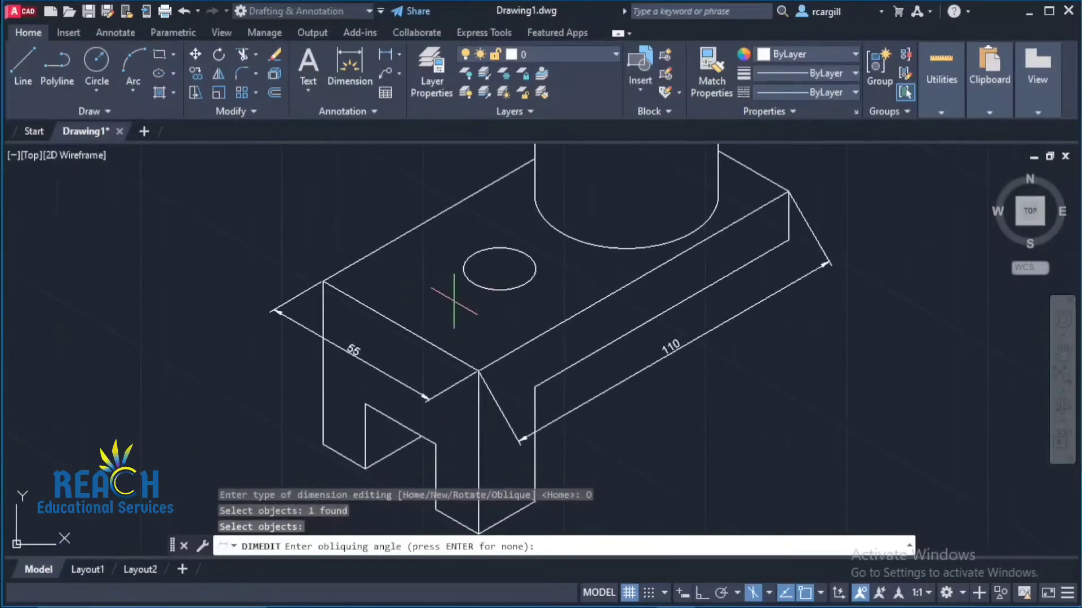
{"action": "left_click", "coordinate": [416, 336]}
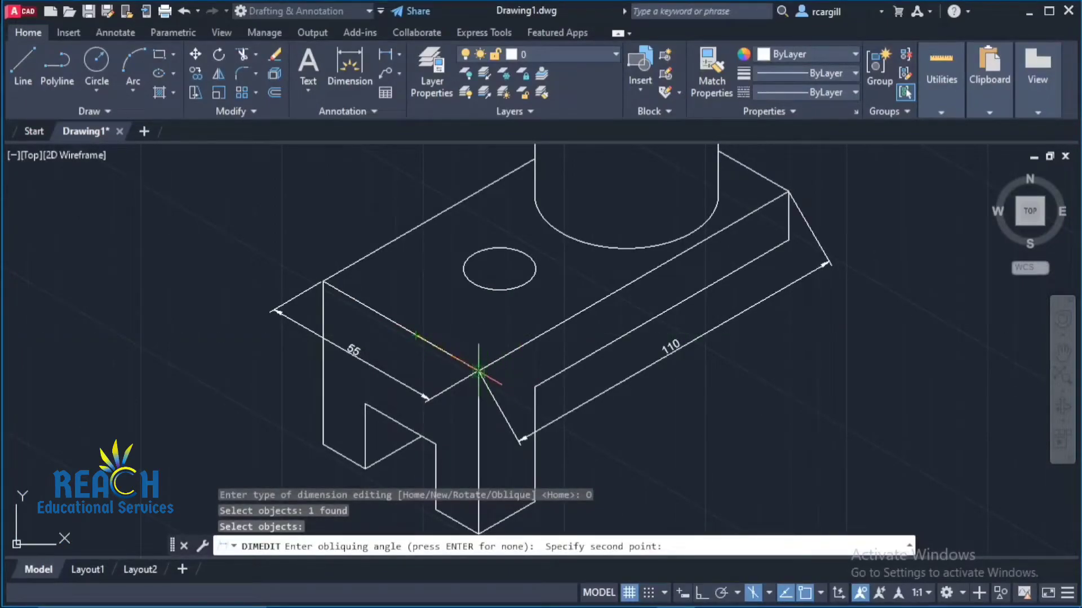
{"action": "left_click", "coordinate": [479, 371]}
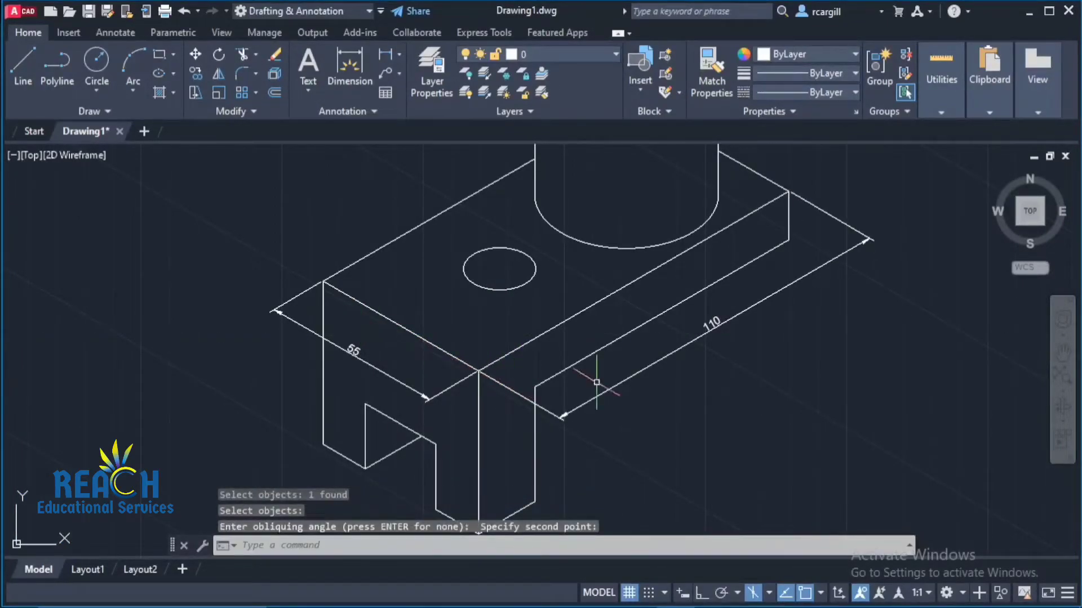
- Inspect the two obliqued dimensions and the small hole on the block's top face
{"action": "scroll", "coordinate": [649, 395], "scroll_direction": "down", "scroll_amount": 5}
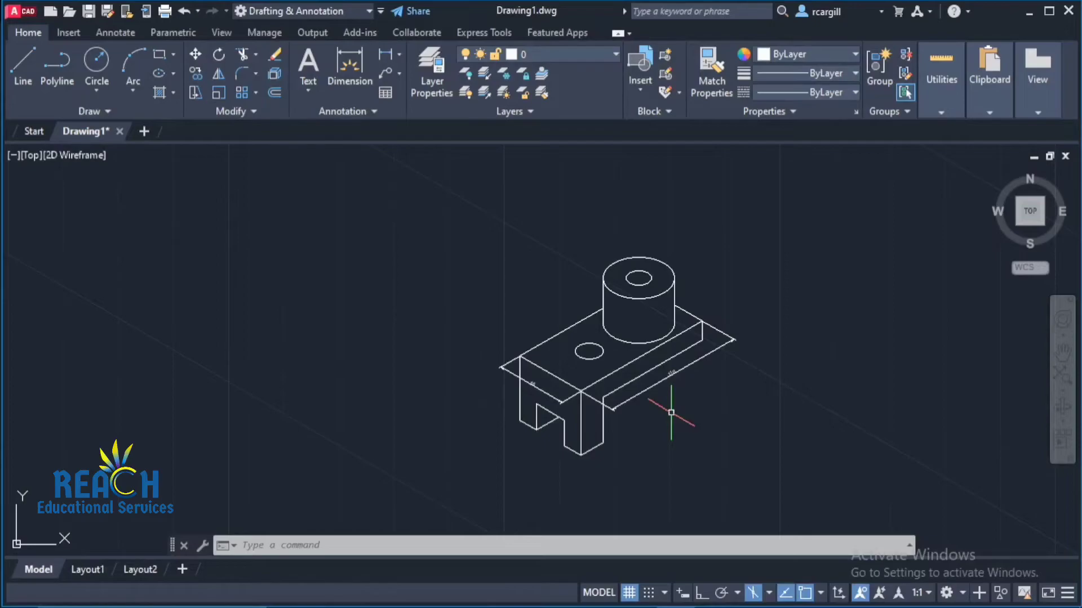
{"action": "scroll", "coordinate": [664, 377], "scroll_direction": "up", "scroll_amount": 5}
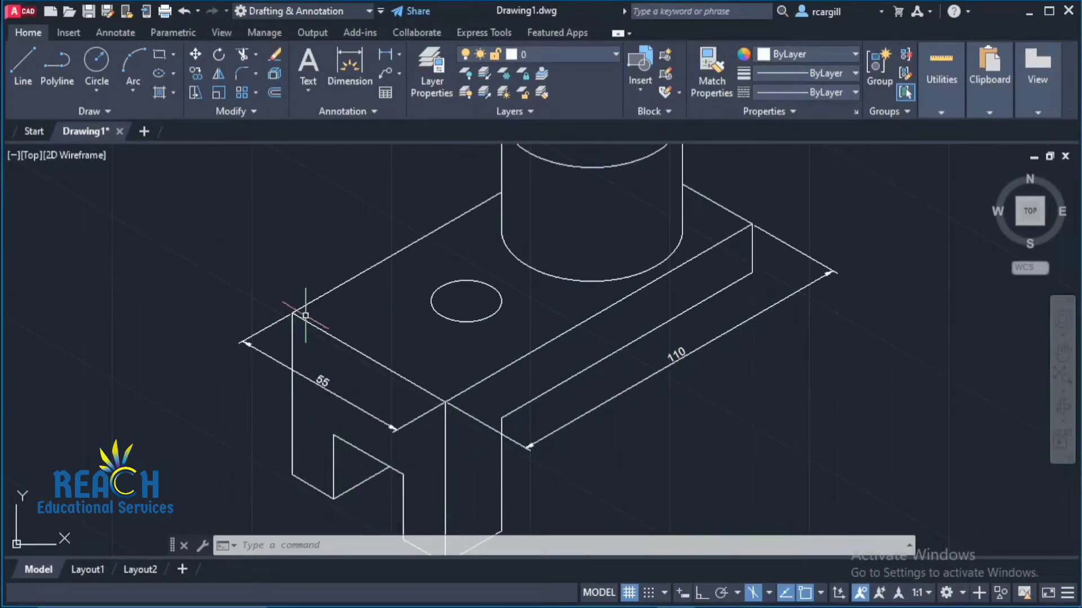
{"action": "scroll", "coordinate": [454, 350], "scroll_direction": "down", "scroll_amount": 4}
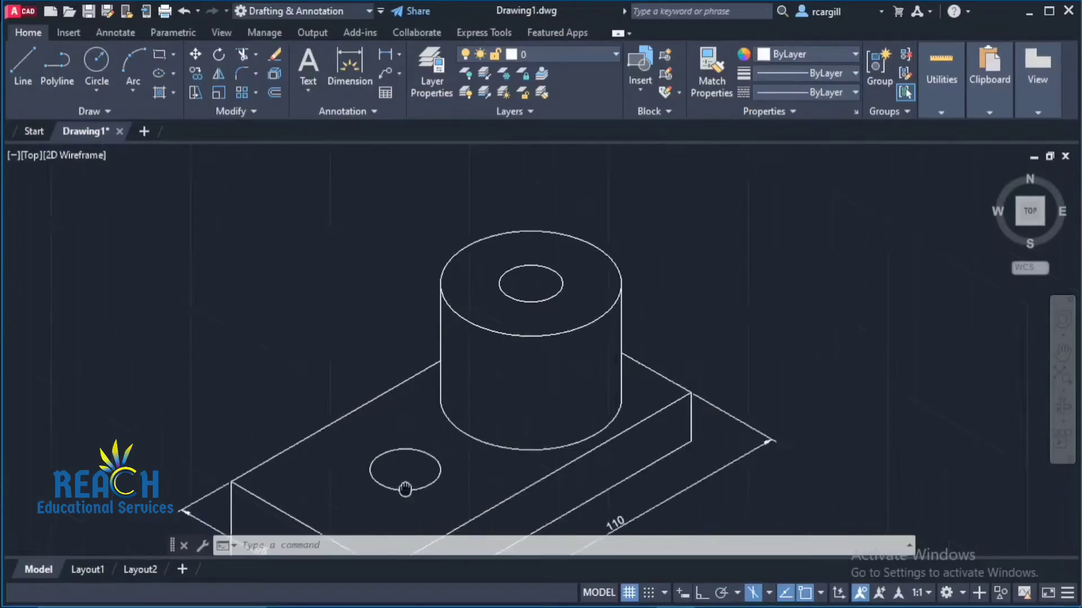
{"action": "scroll", "coordinate": [454, 448], "scroll_direction": "up", "scroll_amount": 5}
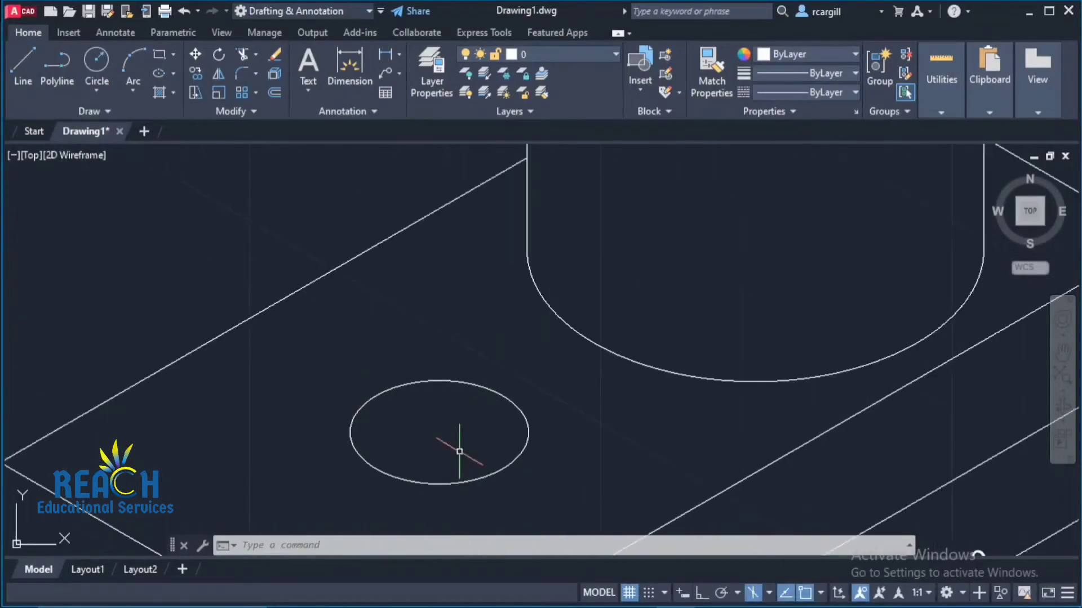
- Add a multileader from the center of the small hole on the block's top face, landing just above the hole, with the text R5
{"action": "scroll", "coordinate": [490, 429], "scroll_direction": "down", "scroll_amount": 5}
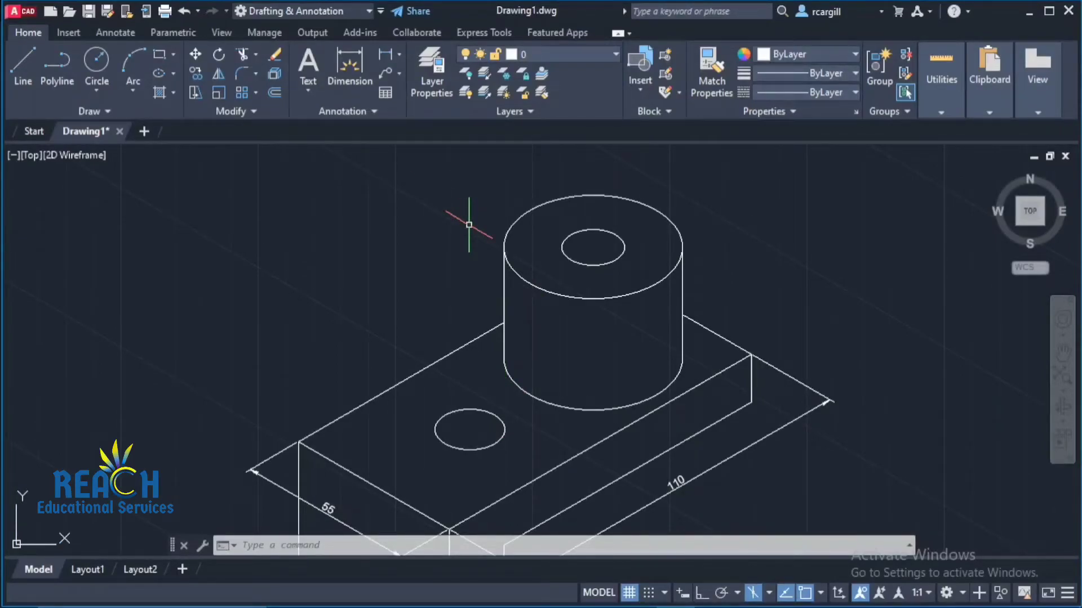
{"action": "middle_click_drag", "start_coordinate": [476, 409], "coordinate": [355, 328]}
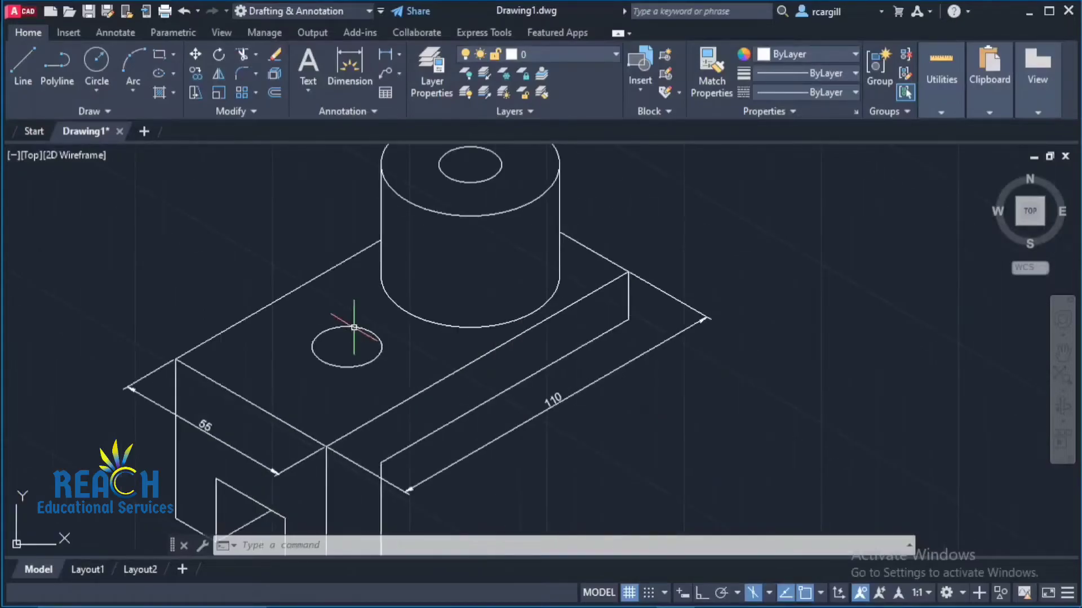
{"action": "left_click", "coordinate": [384, 72]}
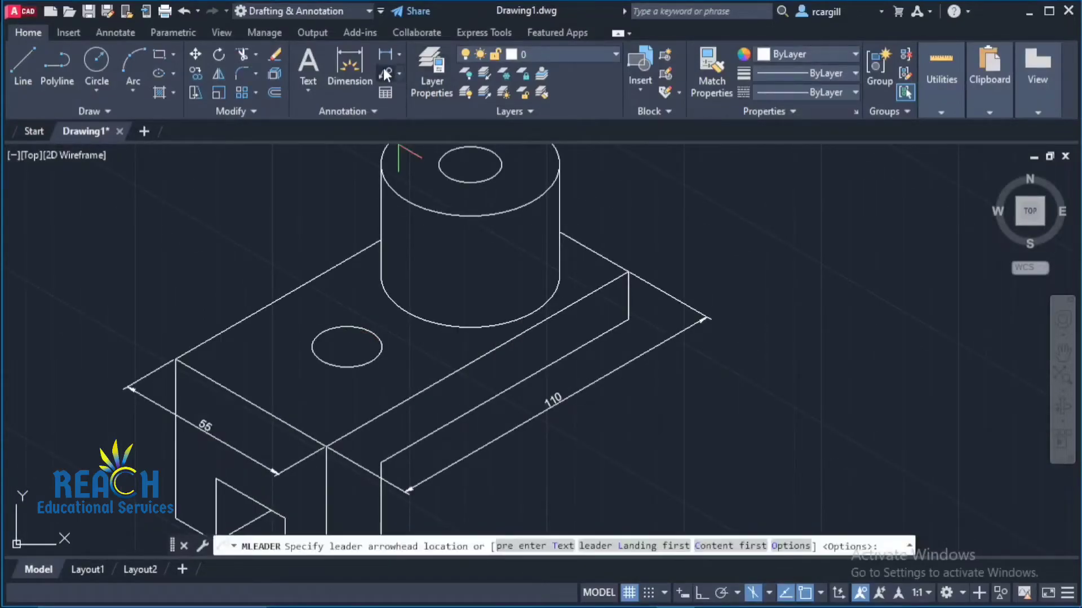
{"action": "left_click", "coordinate": [347, 347]}
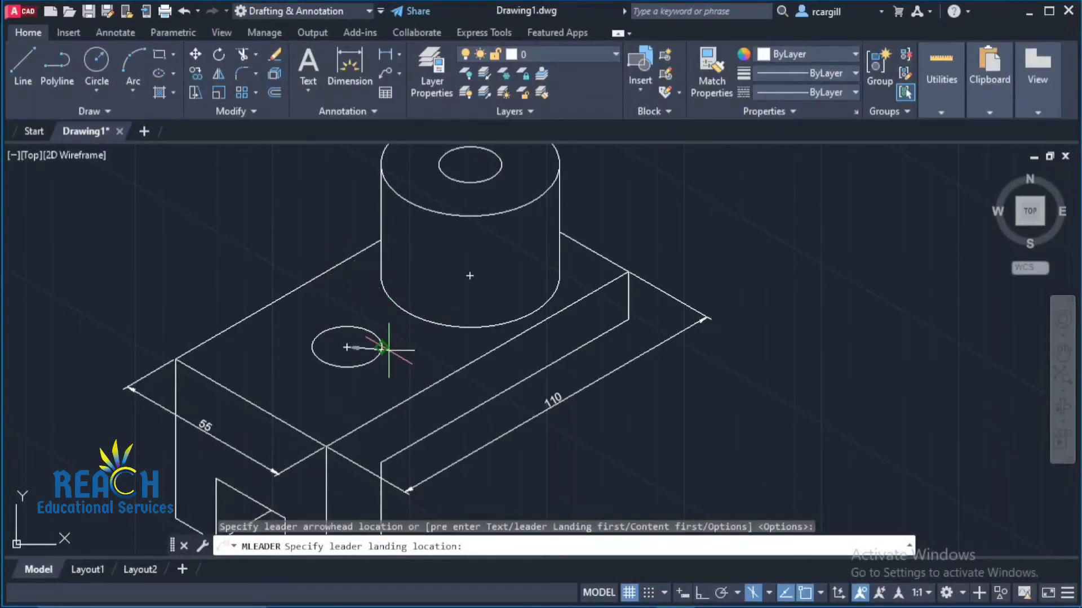
{"action": "scroll", "coordinate": [374, 338], "scroll_direction": "up", "scroll_amount": 2}
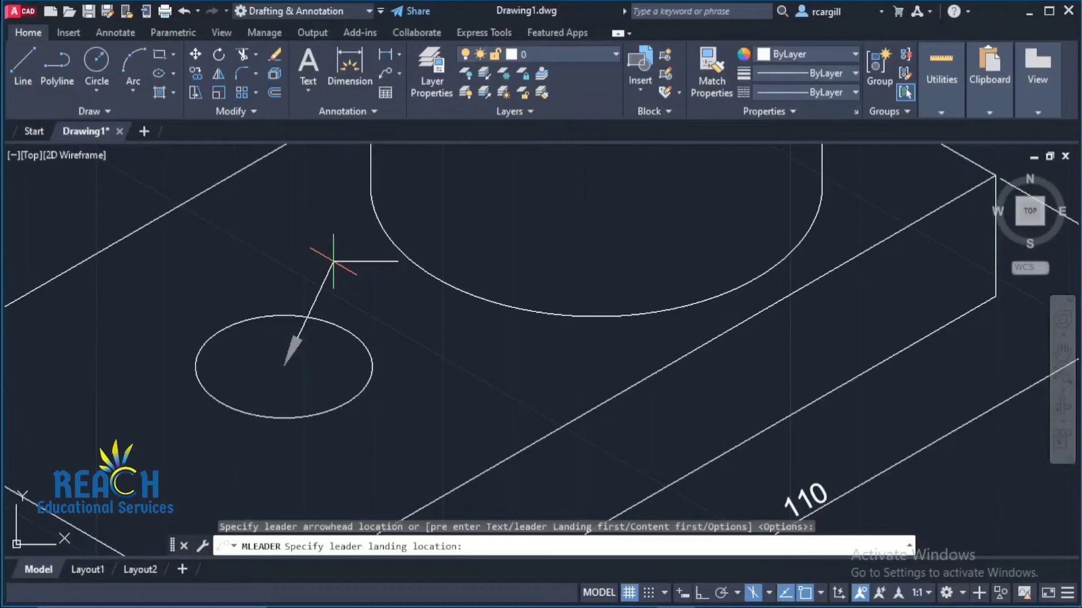
{"action": "left_click", "coordinate": [333, 261]}
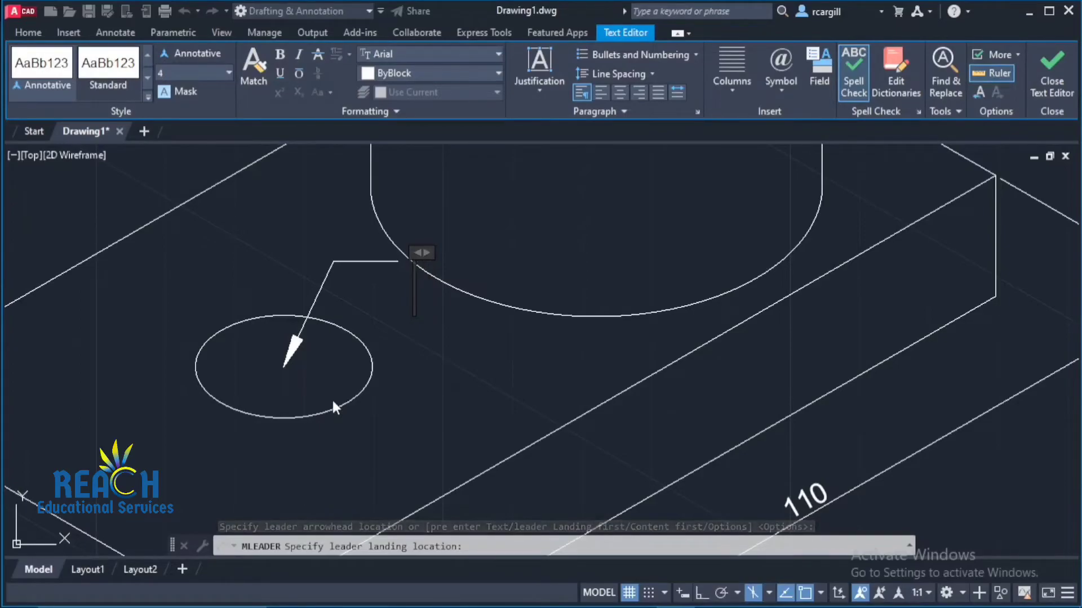
{"action": "type", "text": "R5"}
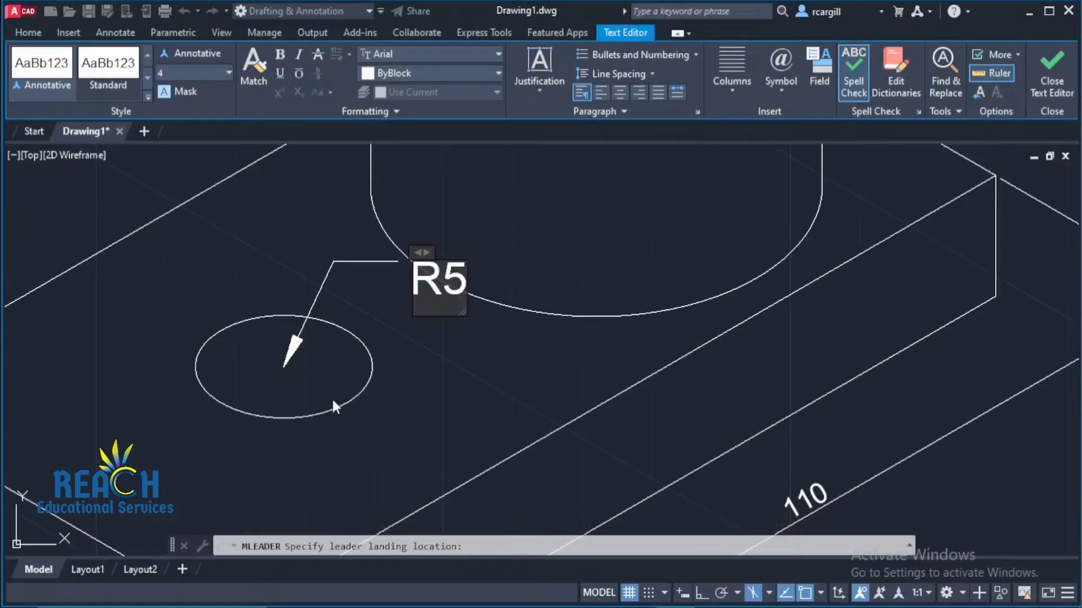
{"action": "left_click", "coordinate": [471, 281]}
- Inspect the whole bracket with its front and long edge dimensions and the small hole's radius leader
{"action": "scroll", "coordinate": [471, 281], "scroll_direction": "down", "scroll_amount": 5}
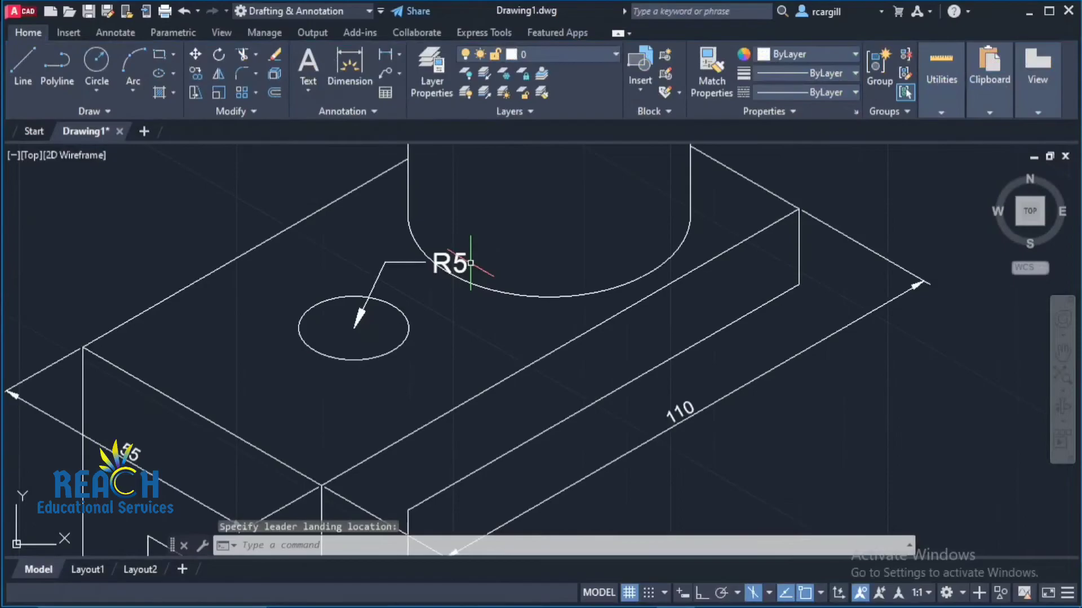
{"action": "middle_click_drag", "start_coordinate": [526, 386], "coordinate": [467, 340]}
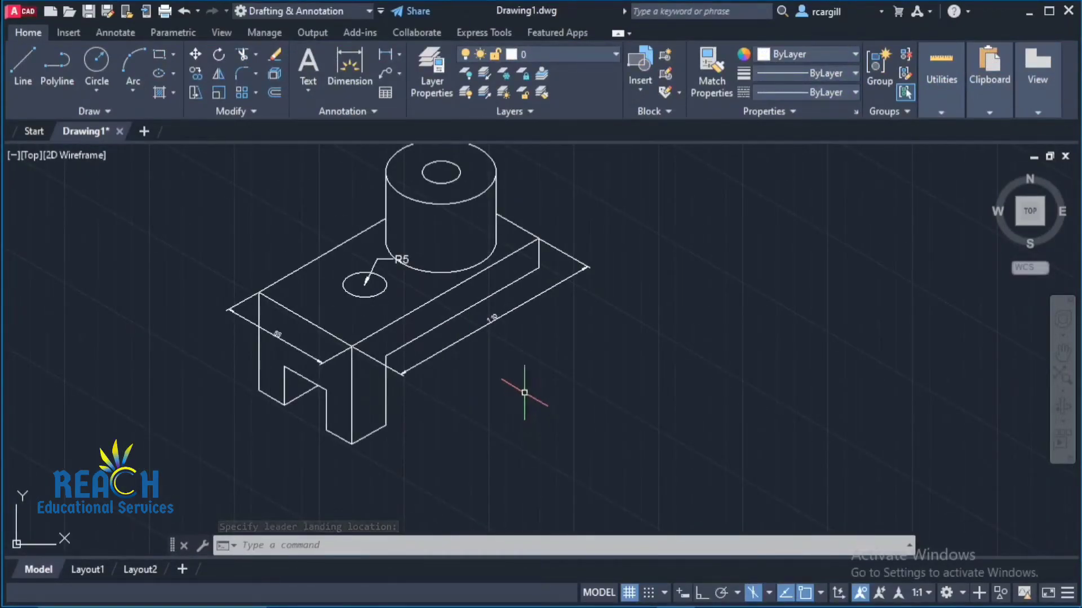
{"action": "middle_click_drag", "start_coordinate": [432, 259], "coordinate": [429, 282]}
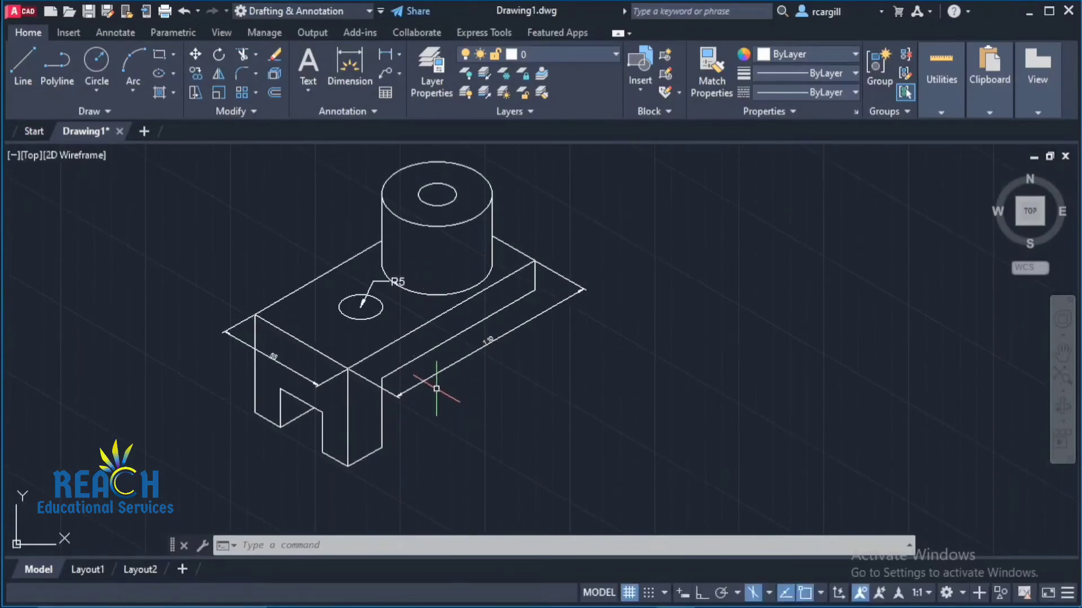
{"action": "scroll", "coordinate": [437, 388], "scroll_direction": "up", "scroll_amount": 2}
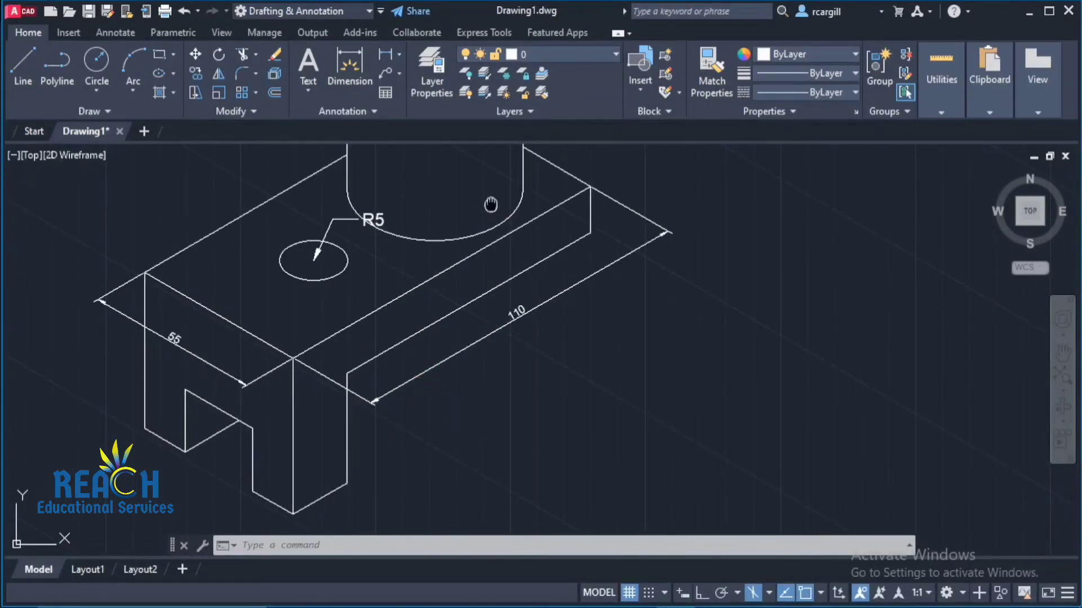
{"action": "middle_click_drag", "start_coordinate": [491, 204], "coordinate": [492, 300]}
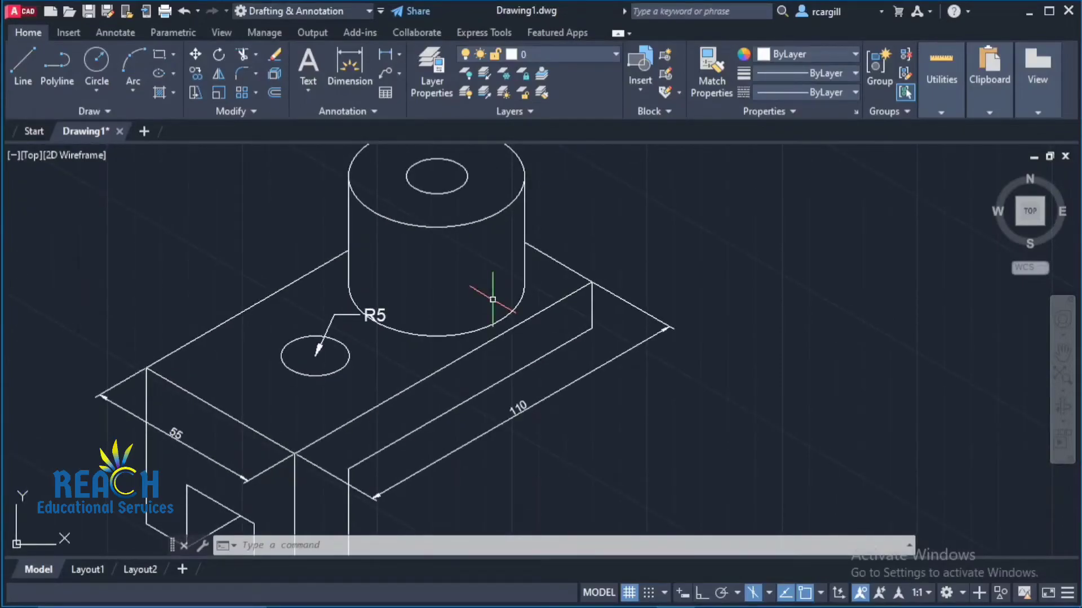
{"action": "middle_click_drag", "start_coordinate": [502, 405], "coordinate": [467, 251]}
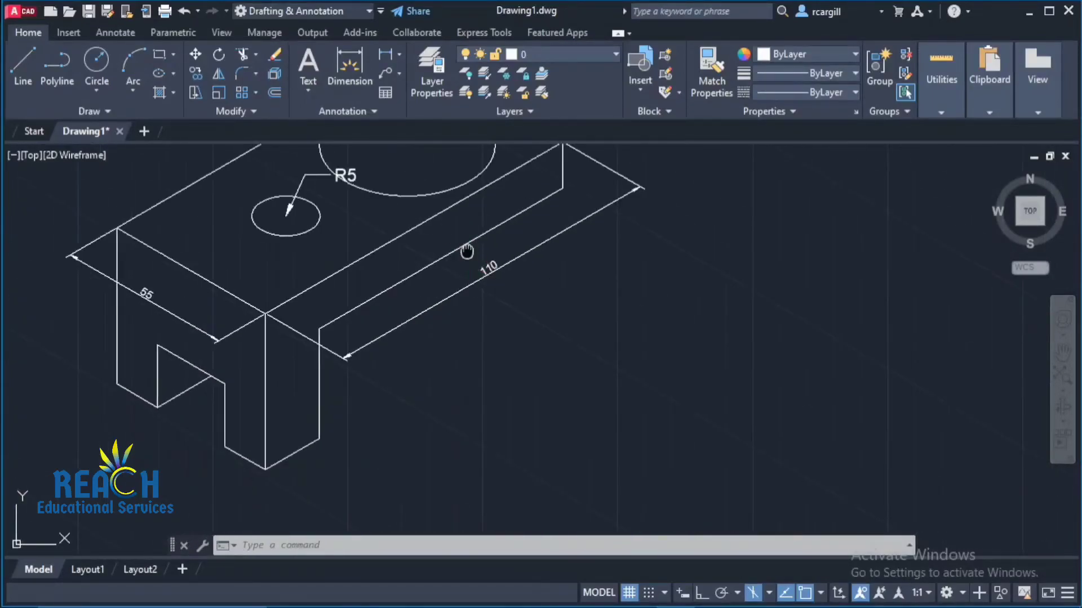
{"action": "scroll", "coordinate": [490, 315], "scroll_direction": "down", "scroll_amount": 1}
{"action": "scroll", "coordinate": [558, 305], "scroll_direction": "down", "scroll_amount": 3}
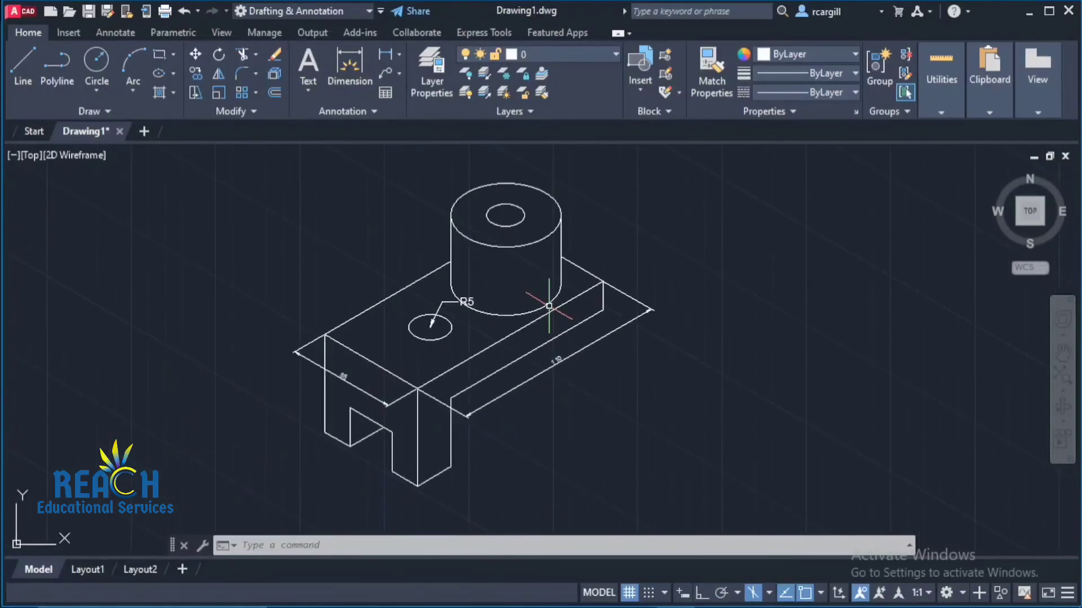